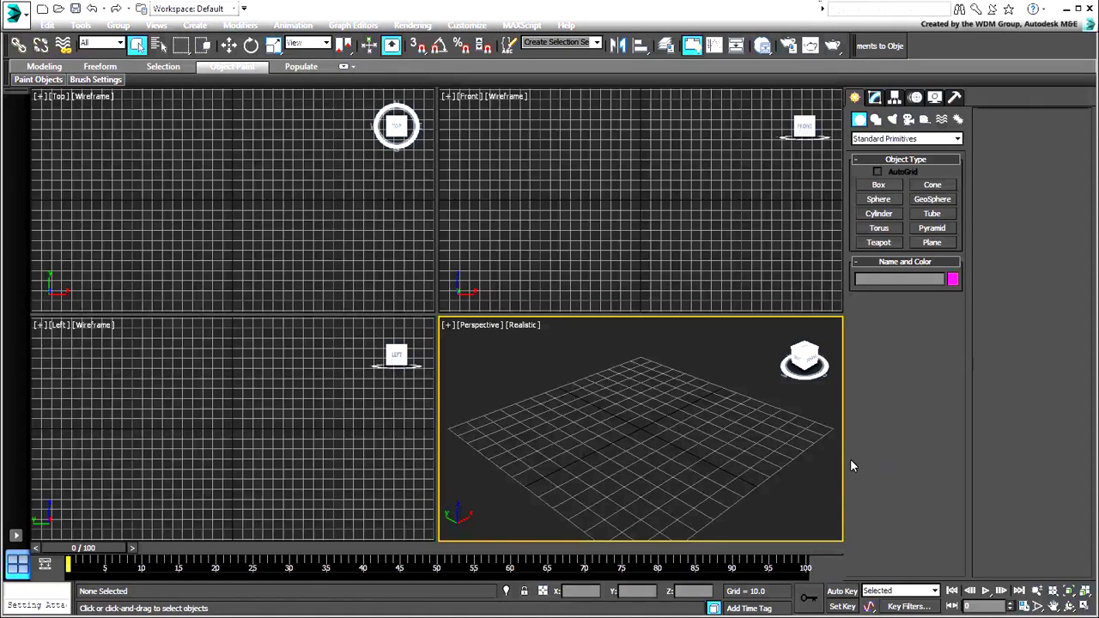
Maximize the Perspective viewport with Alt+W so it fills the workspace
{"action": "key", "text": "alt+w"}
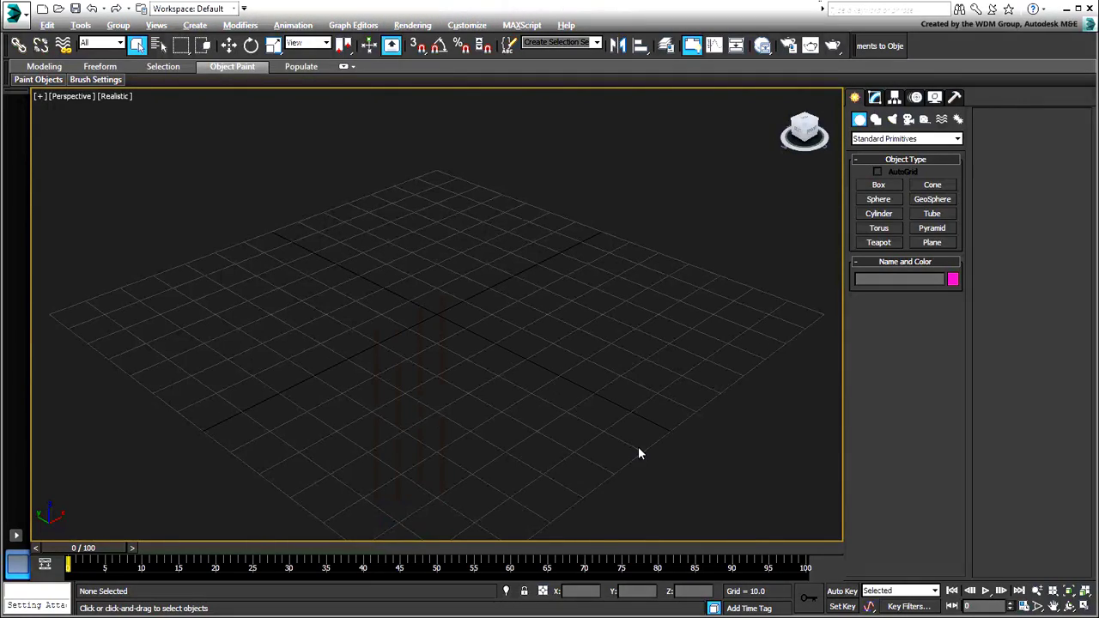
Drag out Plane001 at about 141.266 × 137.247 with 20 length and 20 width segments
{"action": "left_click", "coordinate": [932, 243]}
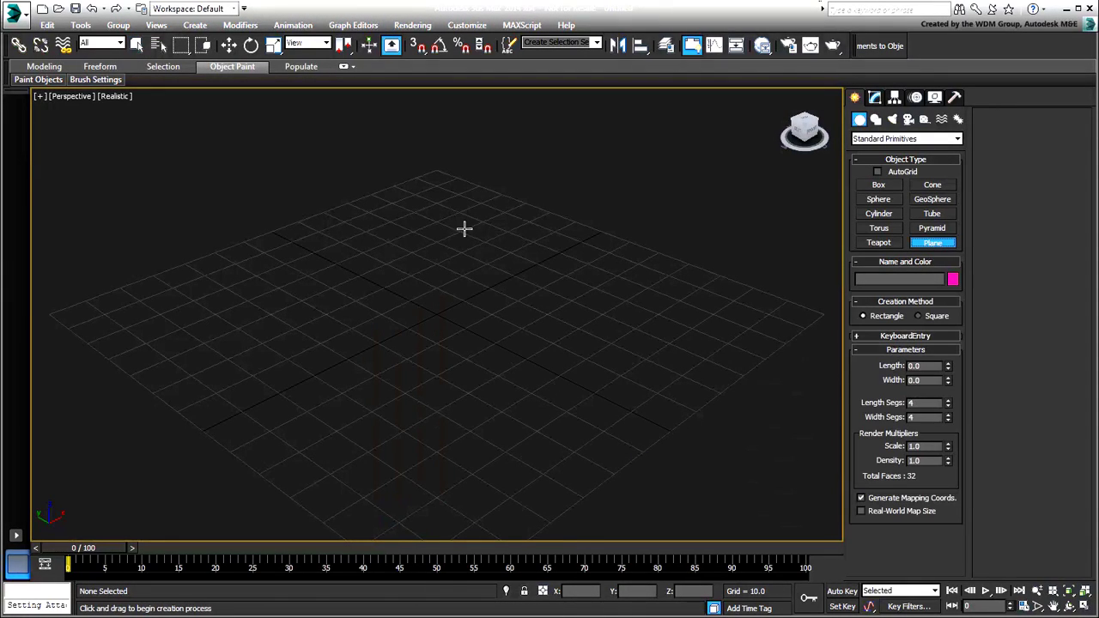
{"action": "left_click_drag", "start_coordinate": [431, 174], "coordinate": [450, 610]}
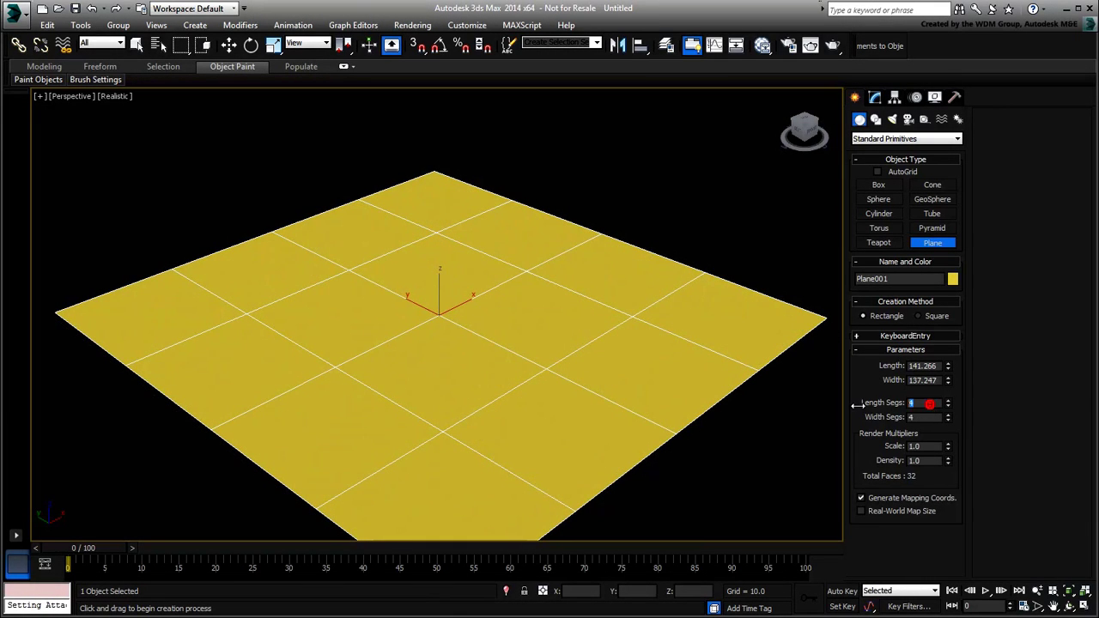
{"action": "key", "text": "Tab"}
{"action": "type", "text": "20"}
{"action": "key", "text": "Return"}
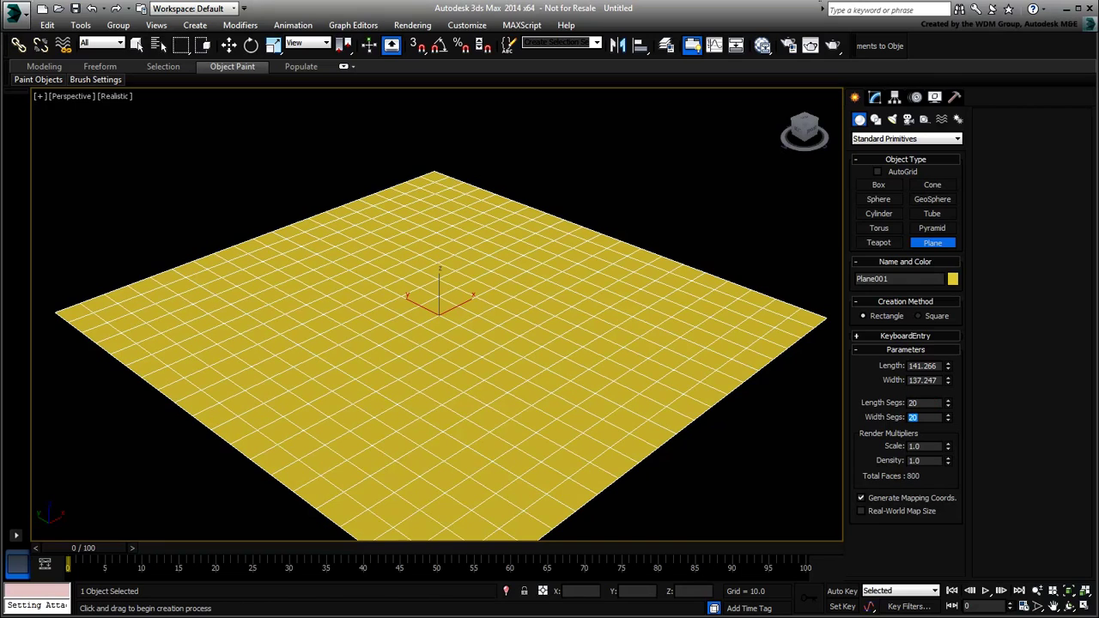
{"action": "left_click", "coordinate": [875, 97]}
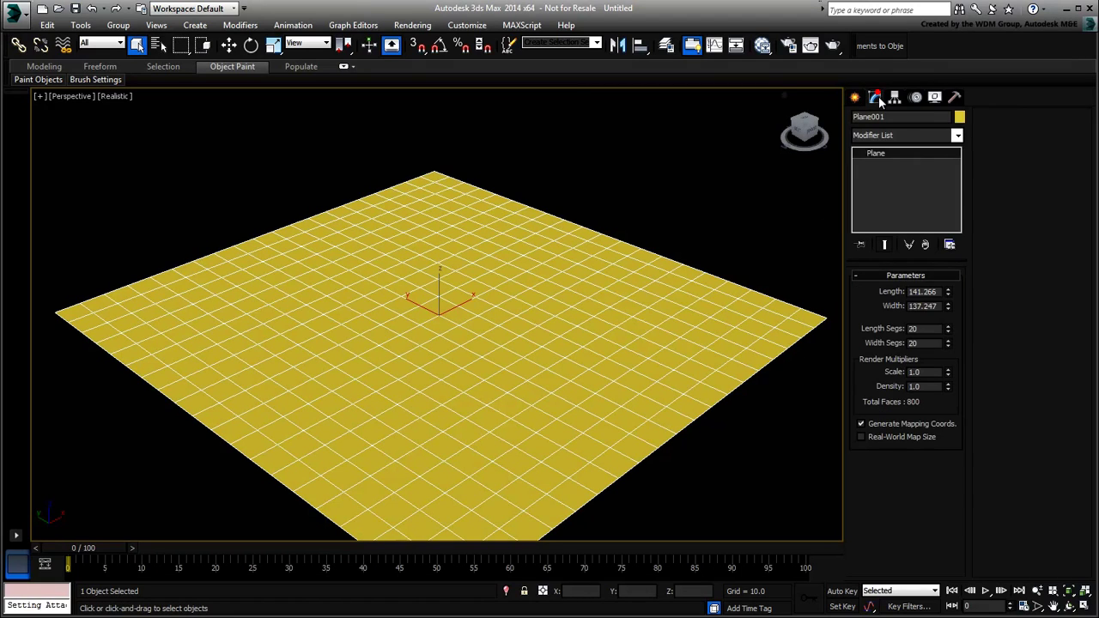
Add a Noise modifier to the plane with Z strength 100
{"action": "left_click", "coordinate": [896, 135]}
{"action": "key", "text": "n"}
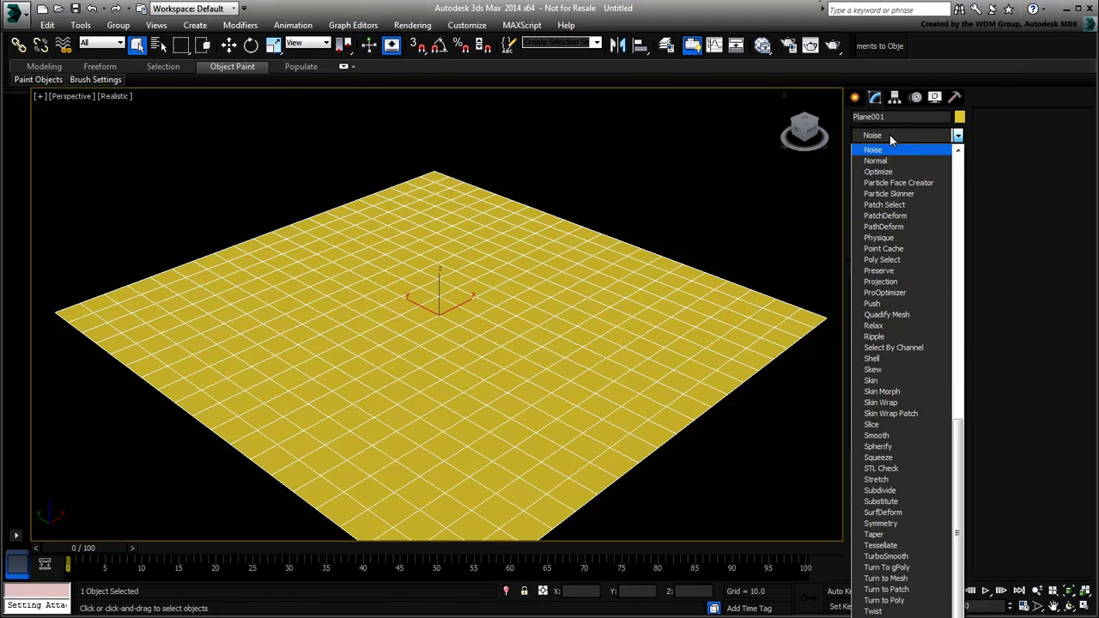
{"action": "left_click", "coordinate": [886, 152]}
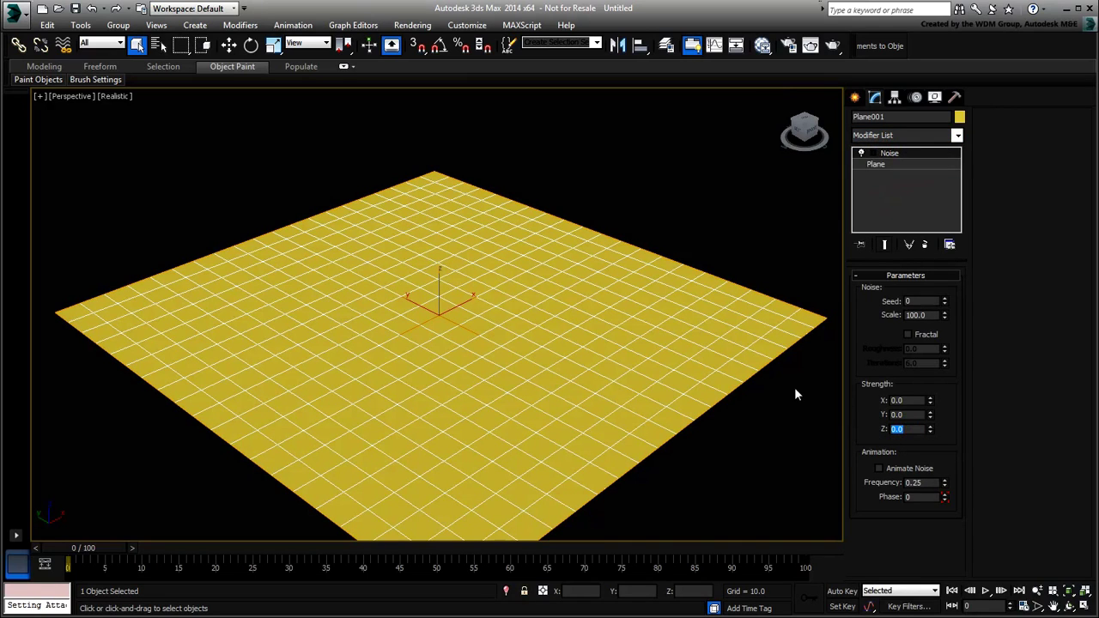
{"action": "type", "text": "100"}
{"action": "key", "text": "Return"}
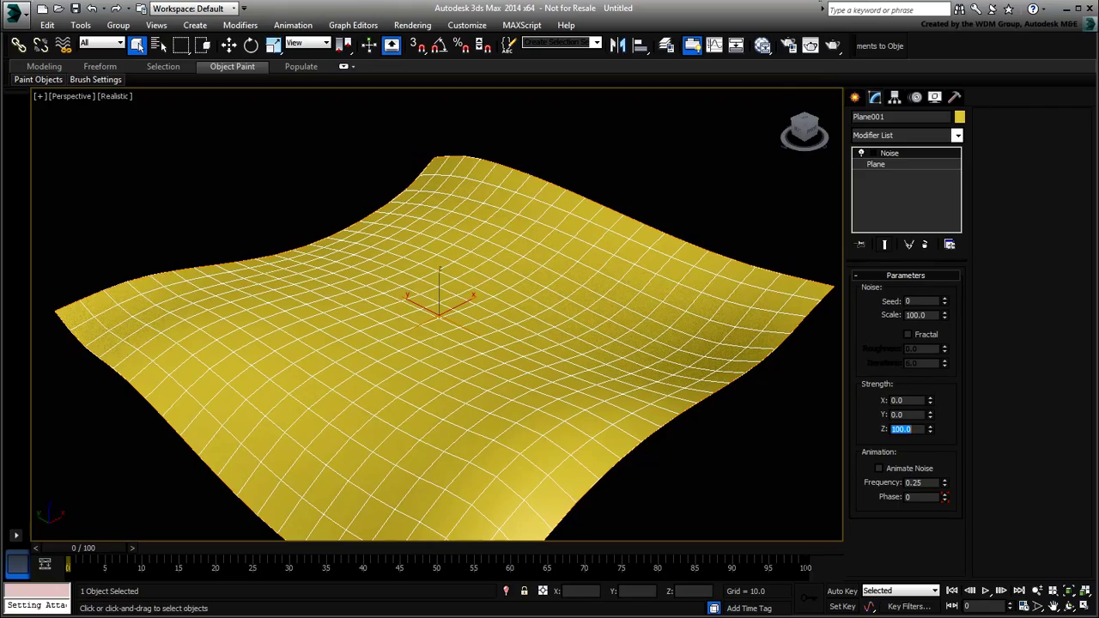
Play the animation from frame 0 to preview the waving noise surface
{"action": "left_click", "coordinate": [987, 592]}
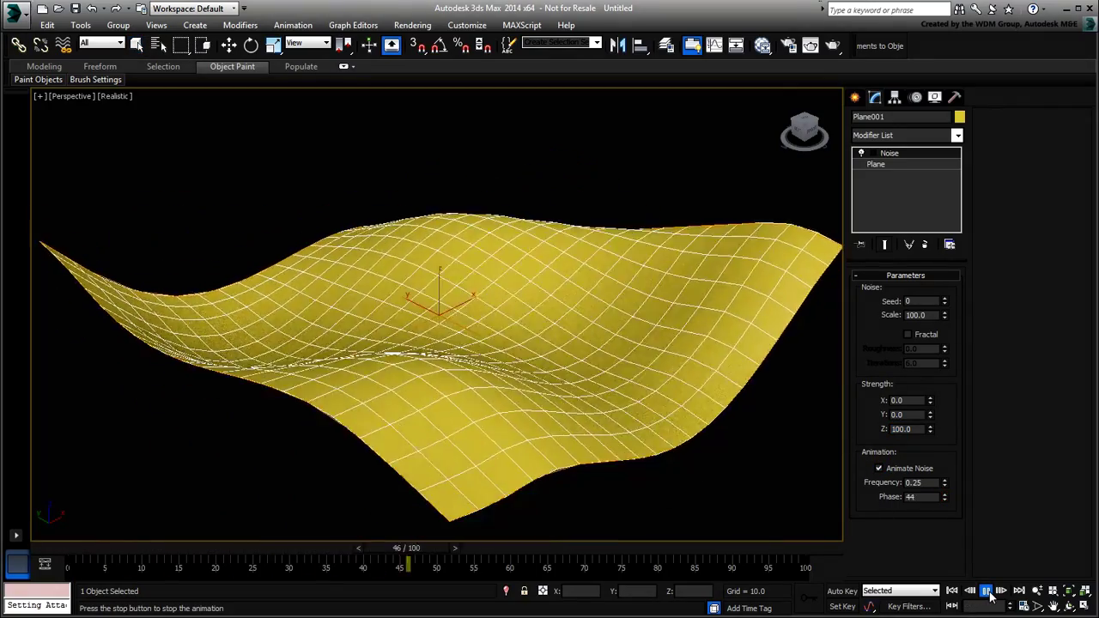
{"action": "left_click", "coordinate": [987, 592]}
{"action": "left_click", "coordinate": [951, 592]}
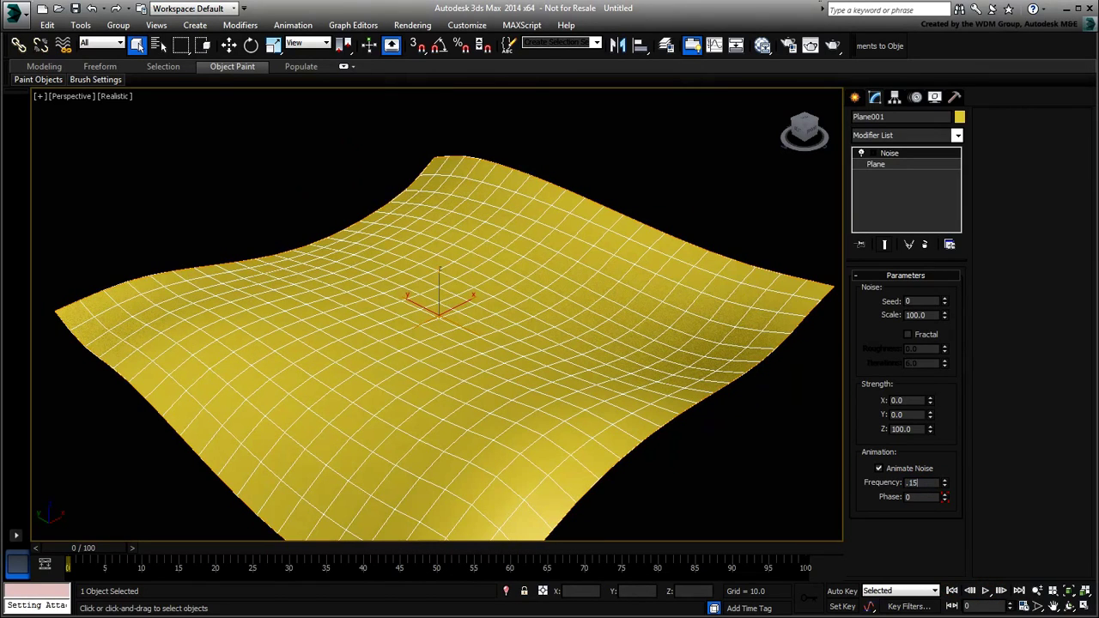
{"action": "left_click", "coordinate": [986, 593]}
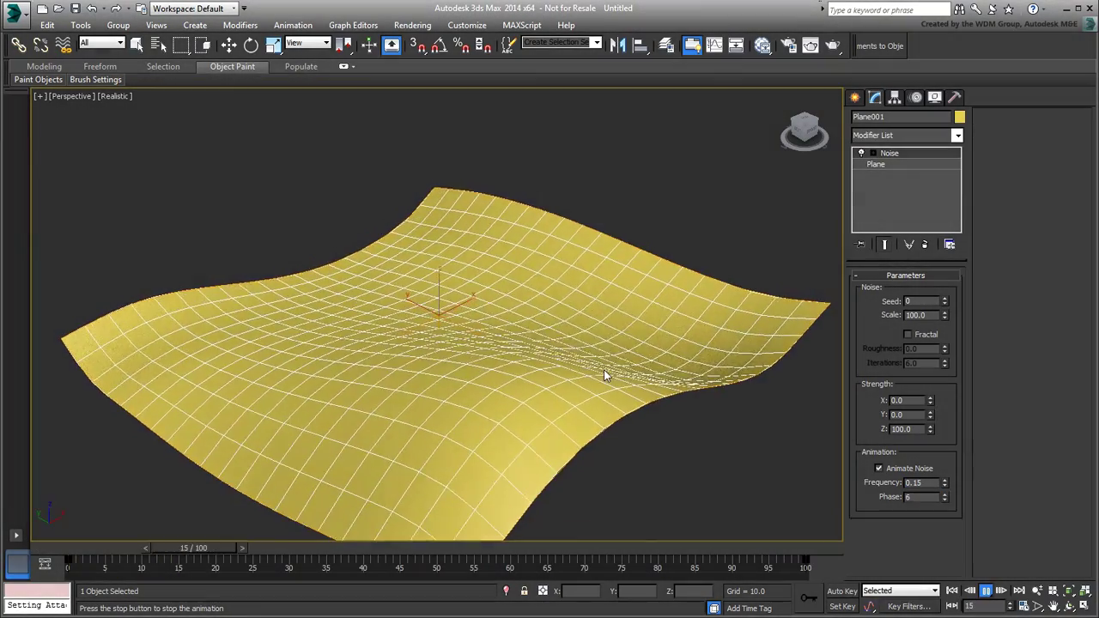
{"action": "right_click", "coordinate": [524, 305]}
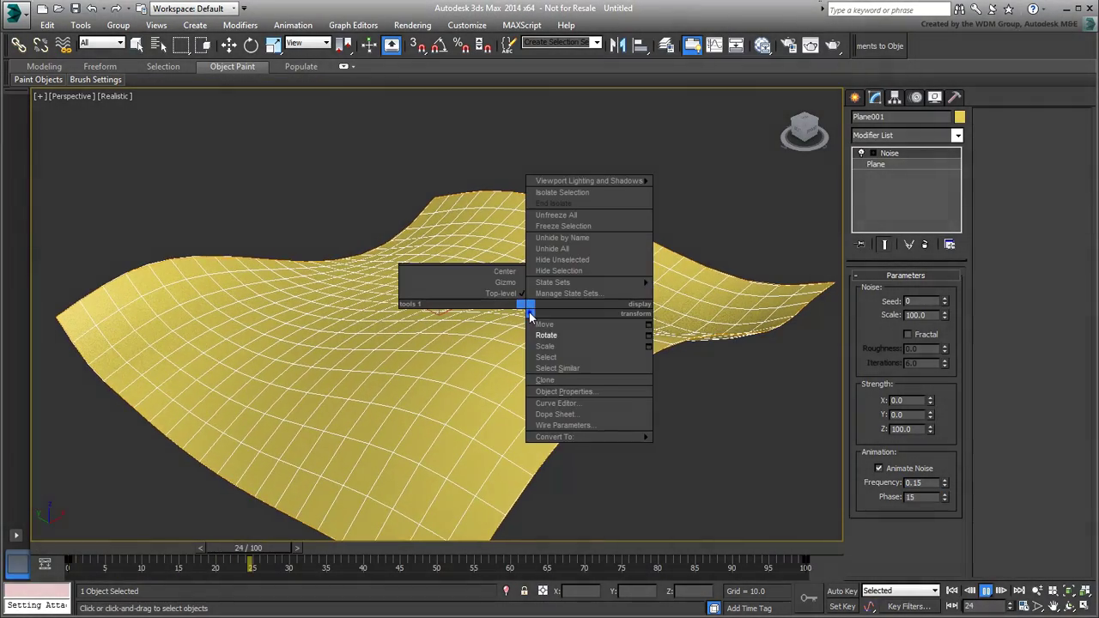
{"action": "left_click", "coordinate": [593, 401]}
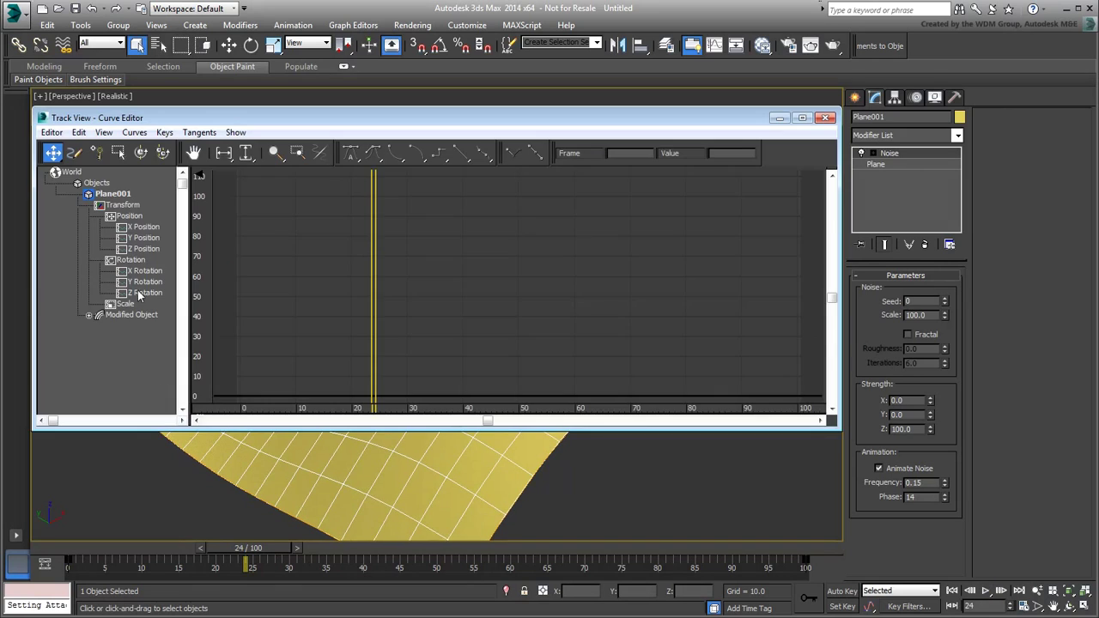
{"action": "left_click", "coordinate": [143, 228]}
{"action": "left_click", "coordinate": [142, 238]}
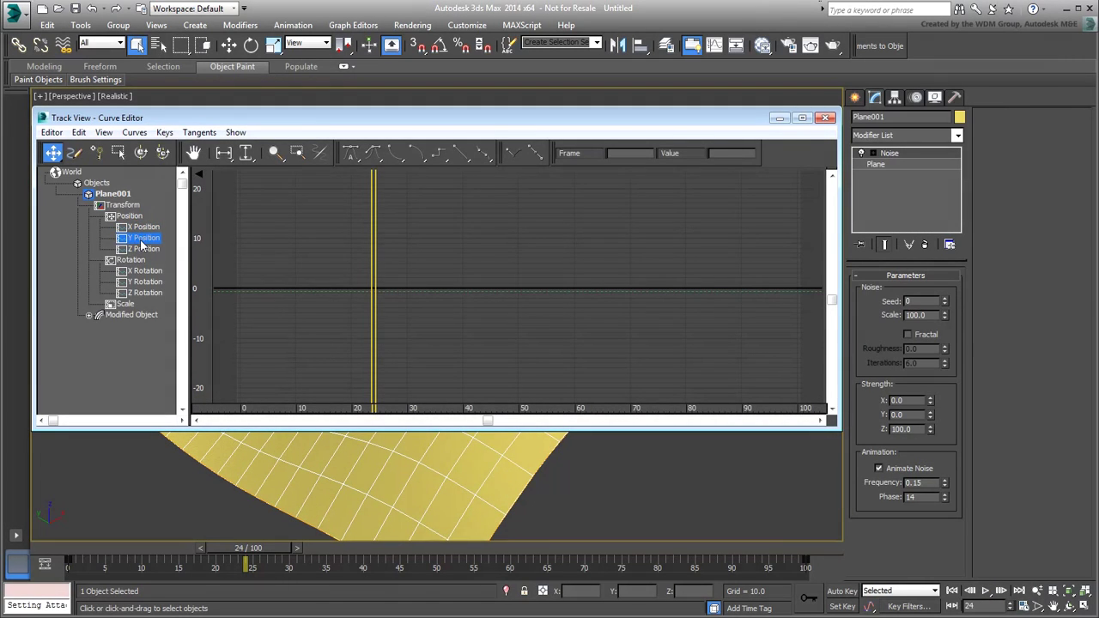
{"action": "left_click", "coordinate": [142, 249]}
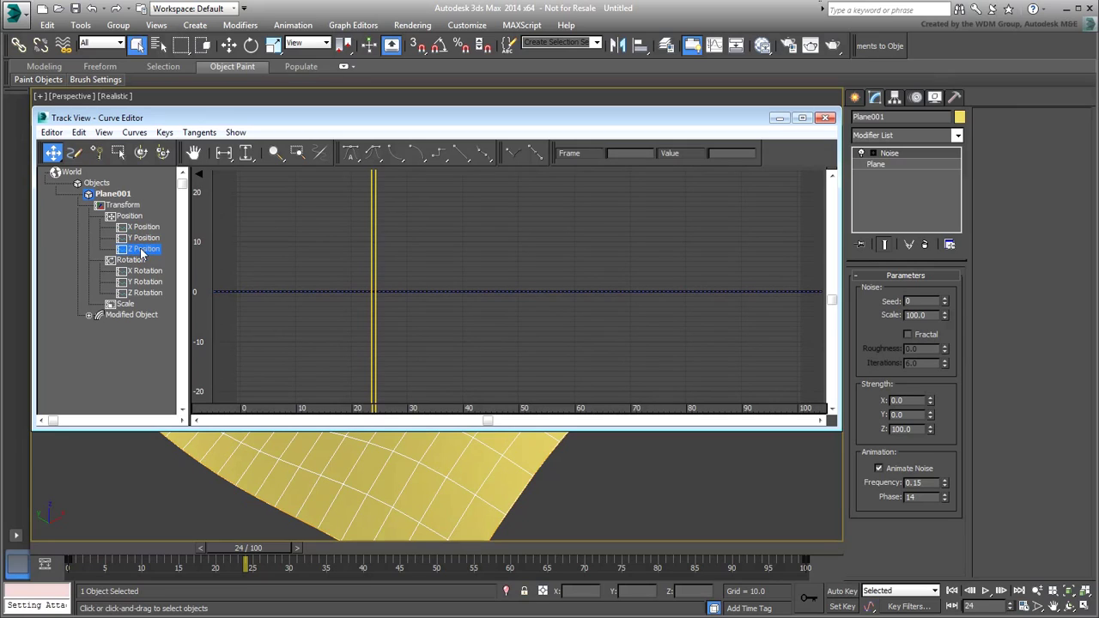
{"action": "left_click", "coordinate": [89, 315]}
{"action": "left_click", "coordinate": [99, 327]}
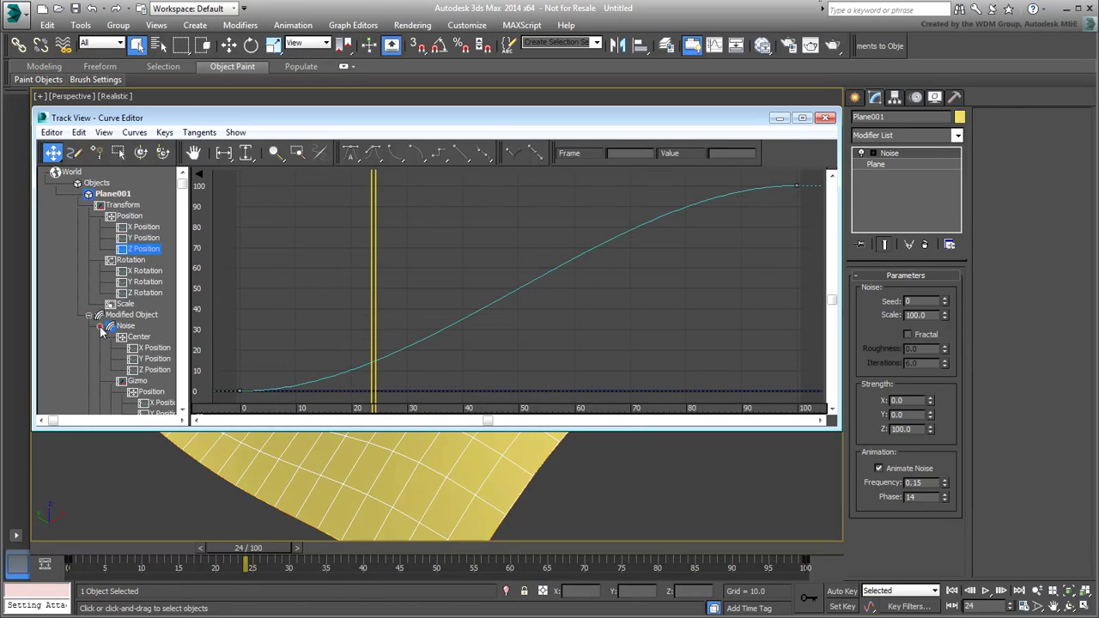
{"action": "scroll", "coordinate": [77, 354], "scroll_direction": "down", "scroll_amount": 6}
{"action": "left_click", "coordinate": [126, 348]}
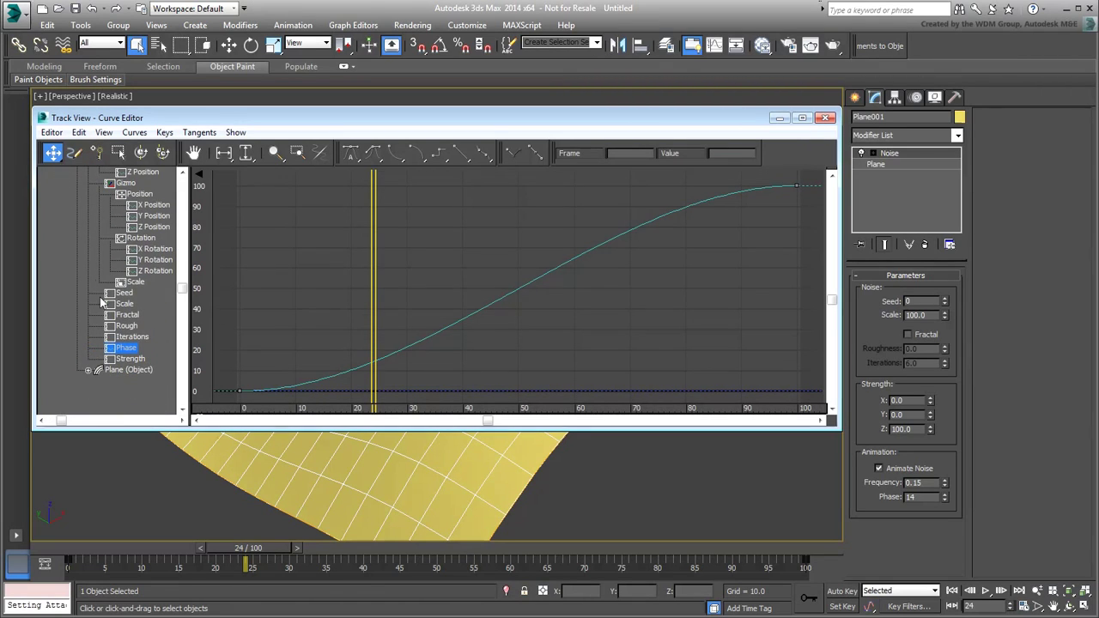
{"action": "left_click", "coordinate": [987, 593]}
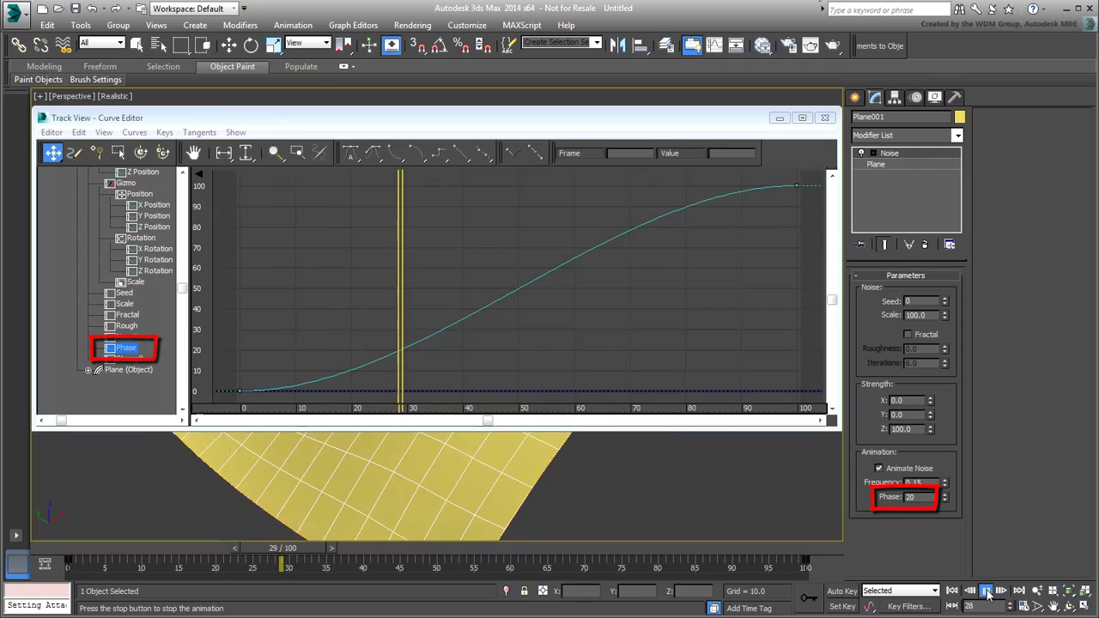
{"action": "left_click", "coordinate": [952, 591]}
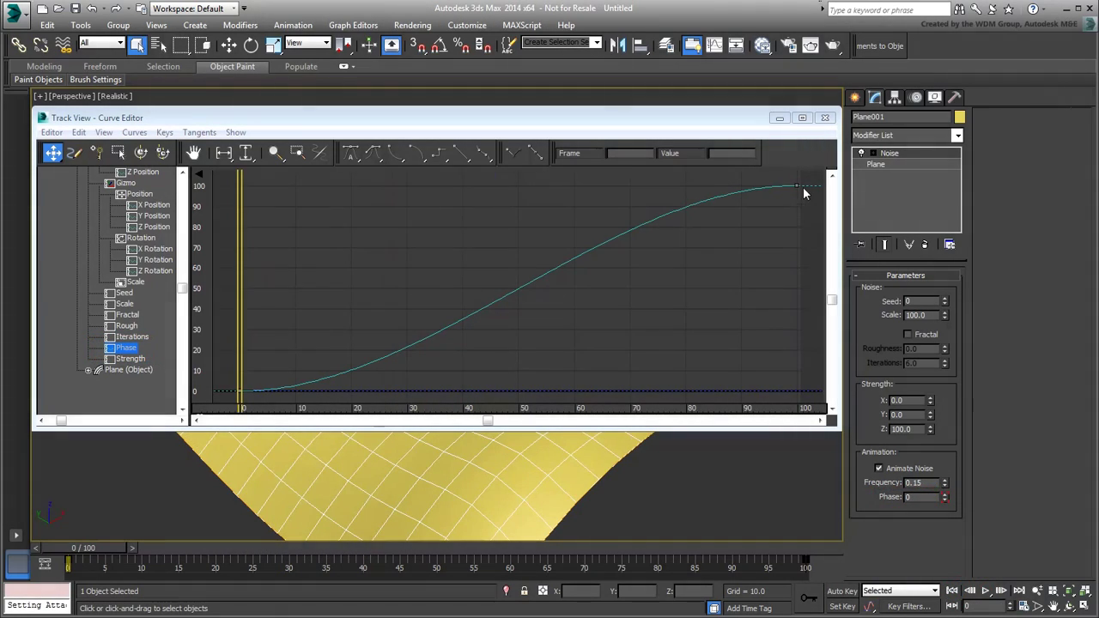
Create a teapot, Teapot001, on the wavy yellow plane
{"action": "left_click", "coordinate": [825, 117]}
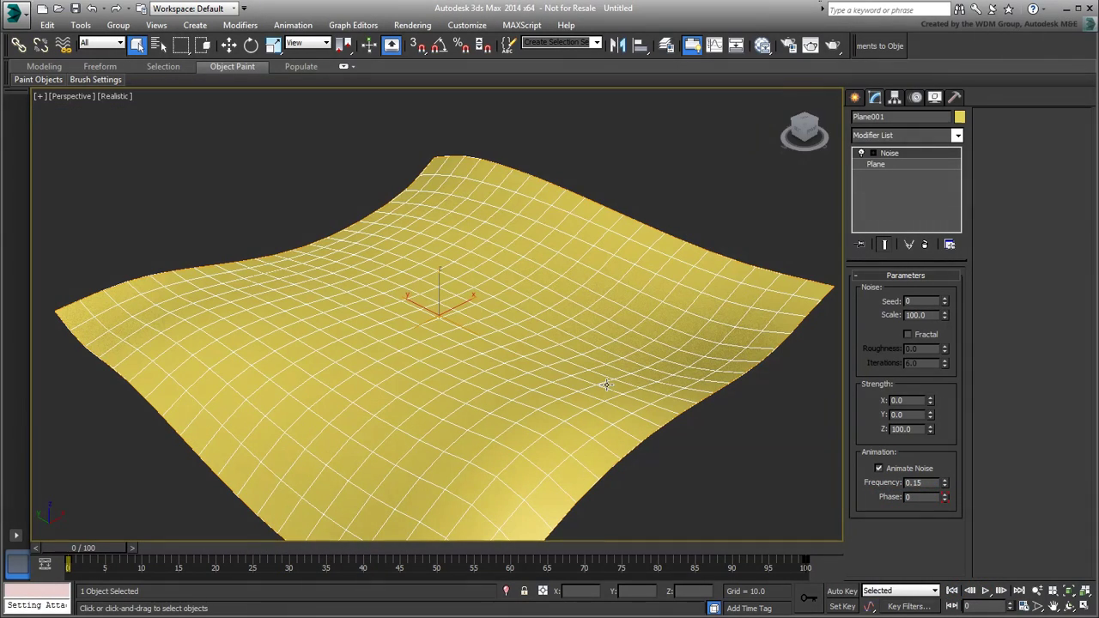
{"action": "left_click", "coordinate": [855, 98]}
{"action": "left_click", "coordinate": [878, 243]}
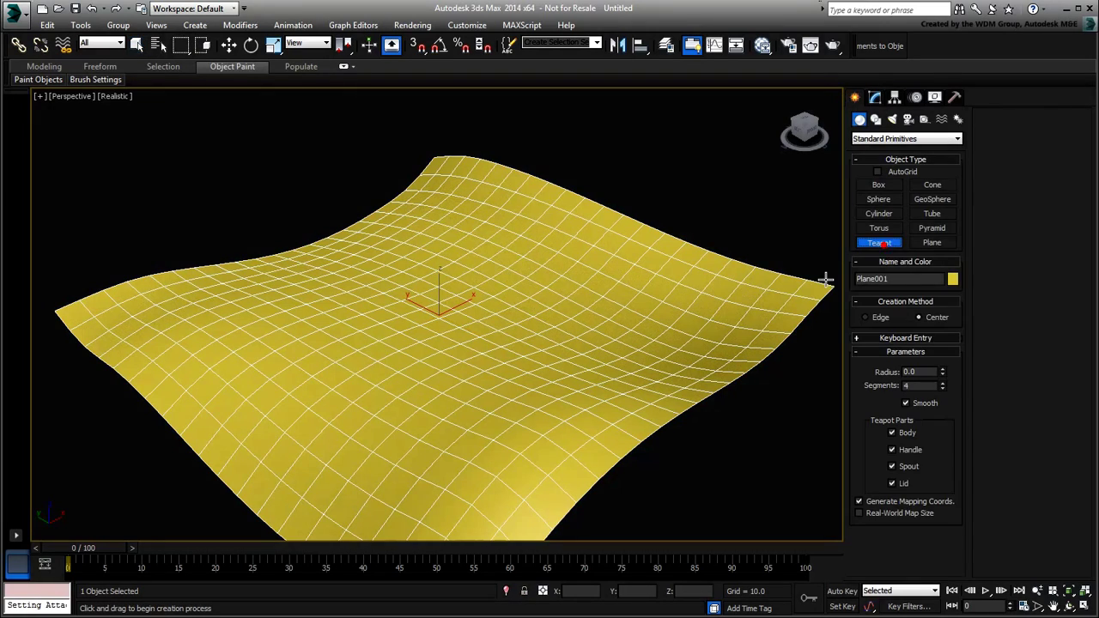
{"action": "left_click_drag", "start_coordinate": [582, 323], "coordinate": [609, 323]}
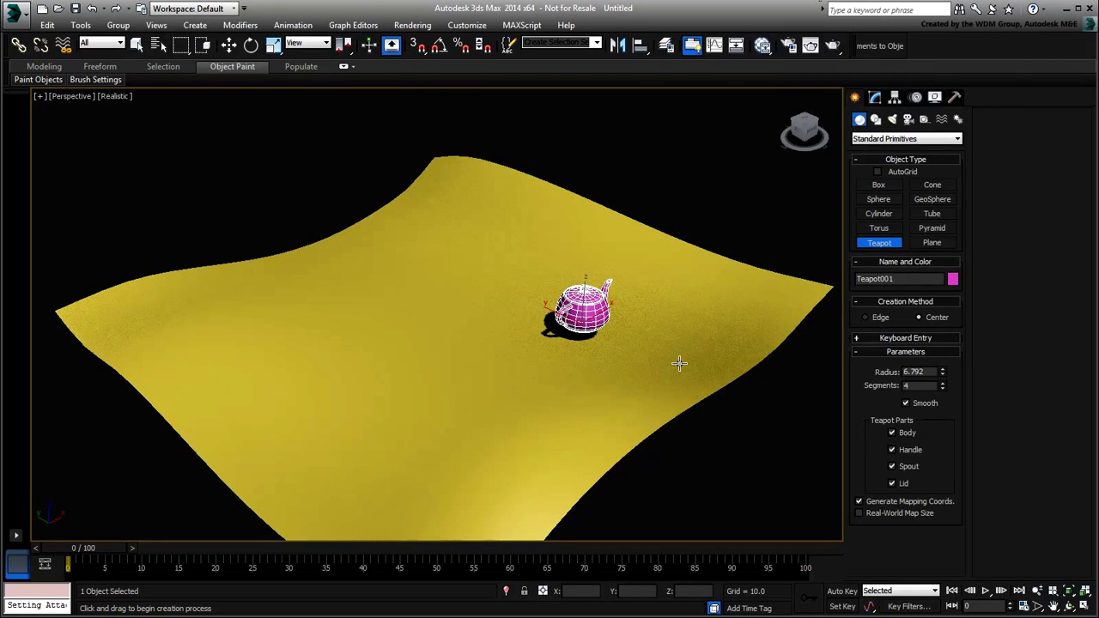
Link the teapot to the plane, preview the animation, then unlink it again
{"action": "left_click", "coordinate": [19, 45]}
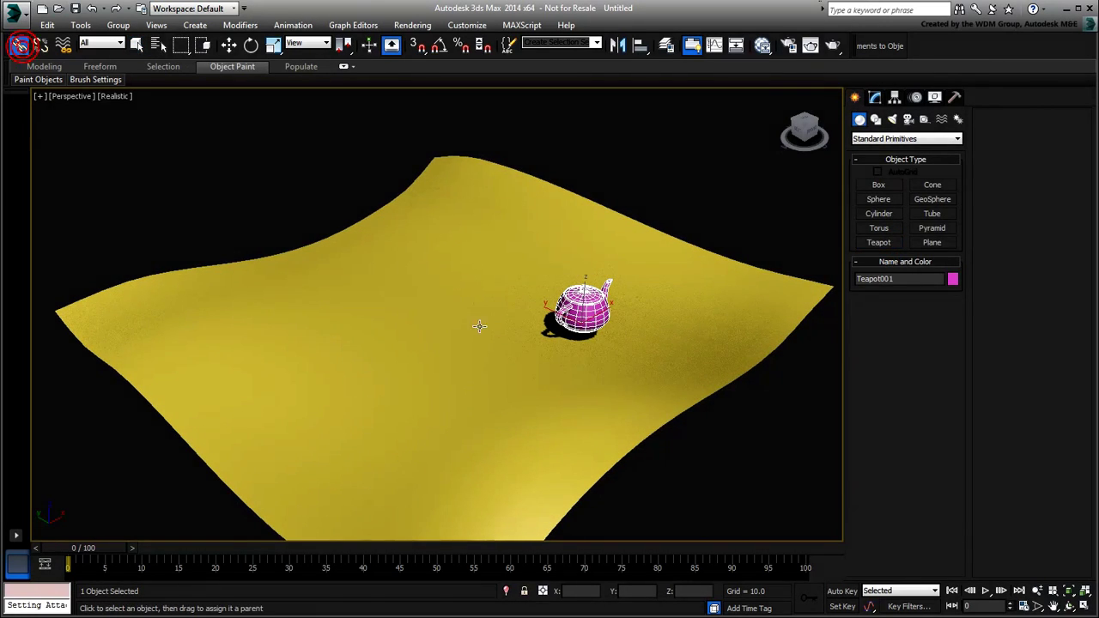
{"action": "left_click_drag", "start_coordinate": [571, 318], "coordinate": [398, 319]}
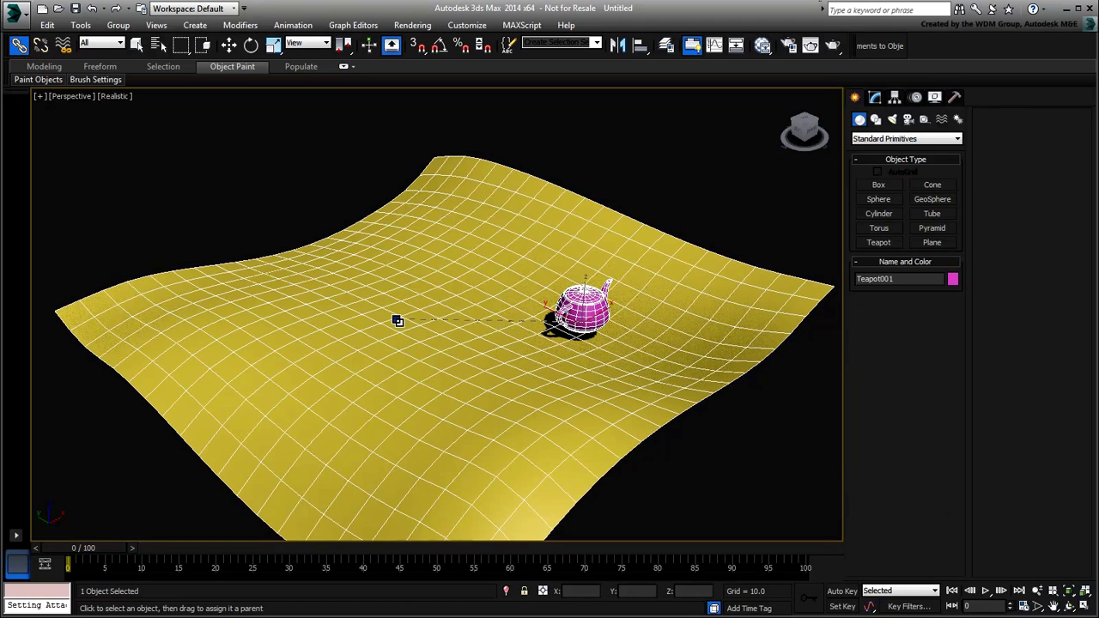
{"action": "left_click", "coordinate": [986, 592]}
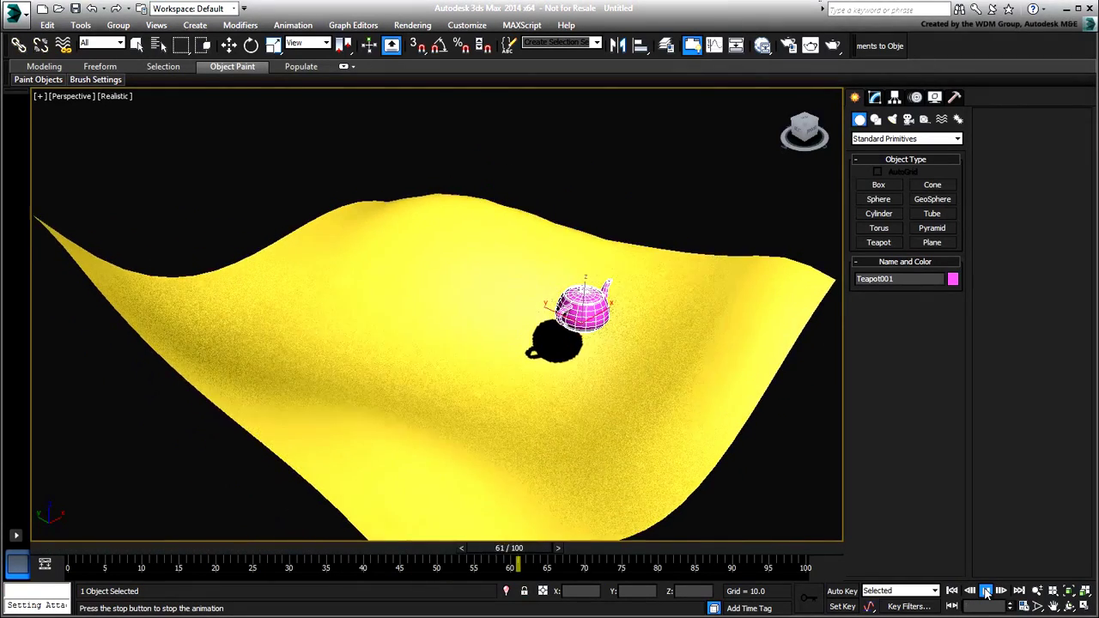
{"action": "left_click", "coordinate": [986, 592]}
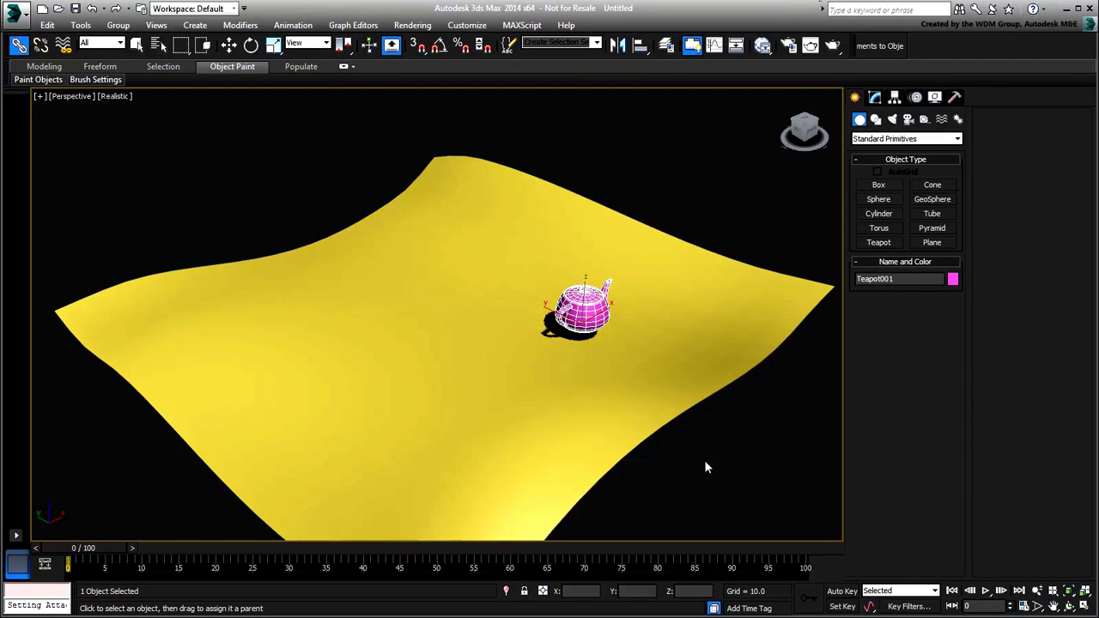
{"action": "left_click", "coordinate": [40, 47]}
{"action": "left_click", "coordinate": [137, 44]}
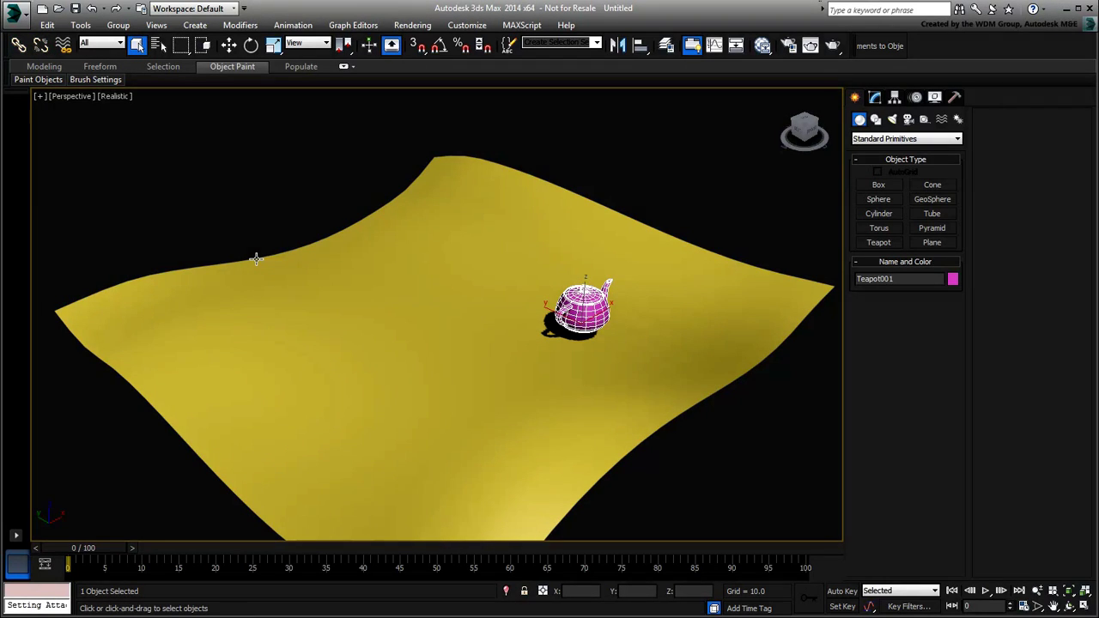
Apply an Attachment Constraint from Teapot001 to Plane001, placing it on face 2
{"action": "left_click", "coordinate": [293, 25]}
{"action": "left_click", "coordinate": [317, 97]}
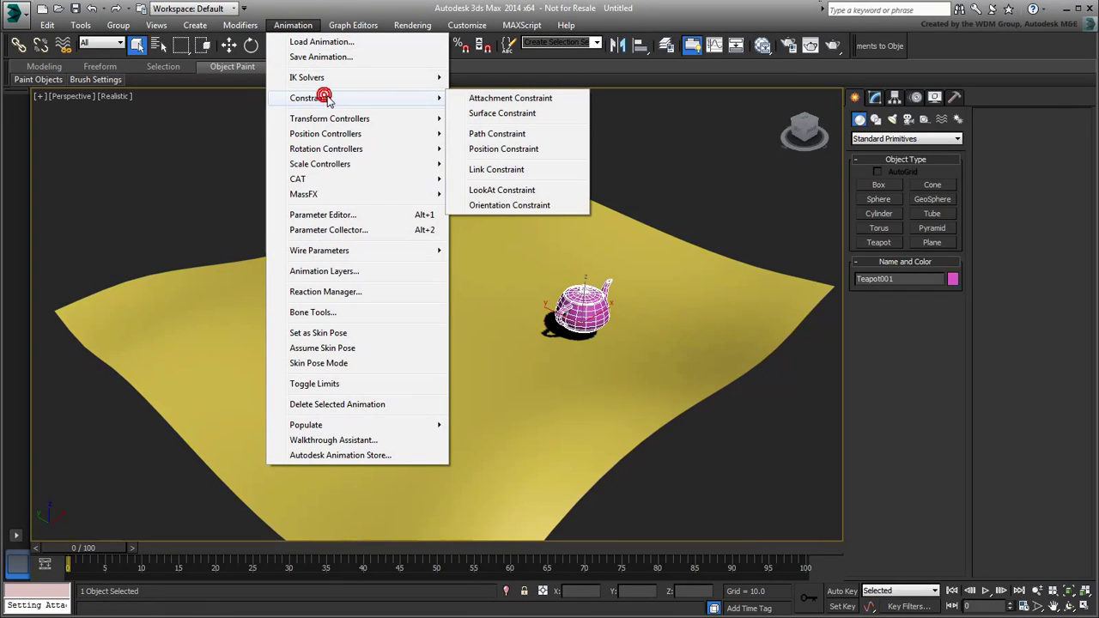
{"action": "left_click", "coordinate": [510, 98]}
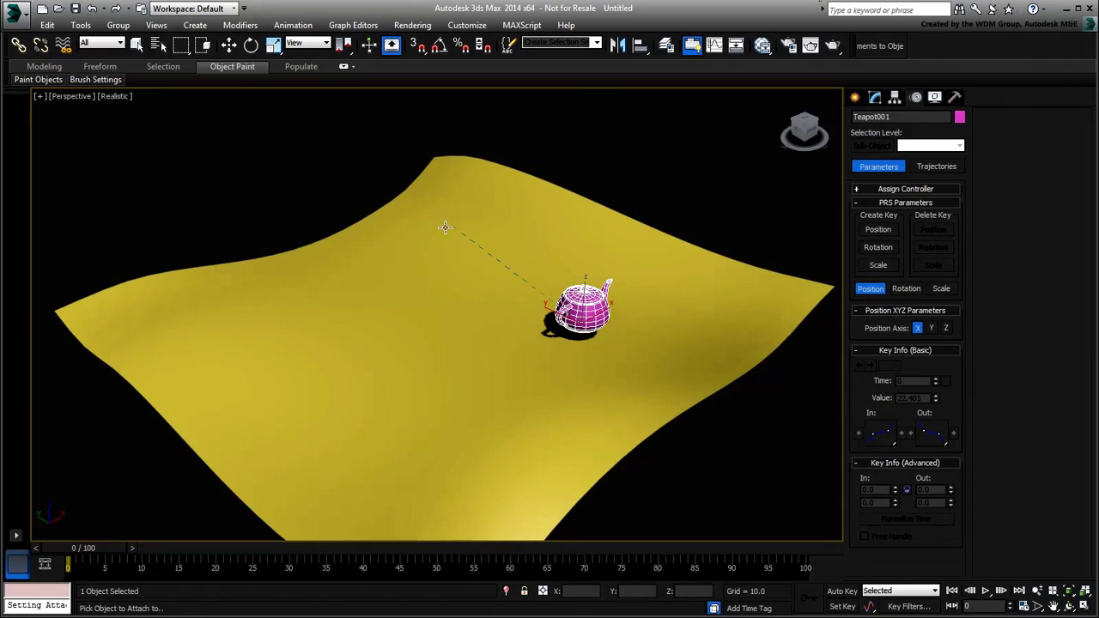
{"action": "left_click", "coordinate": [371, 342]}
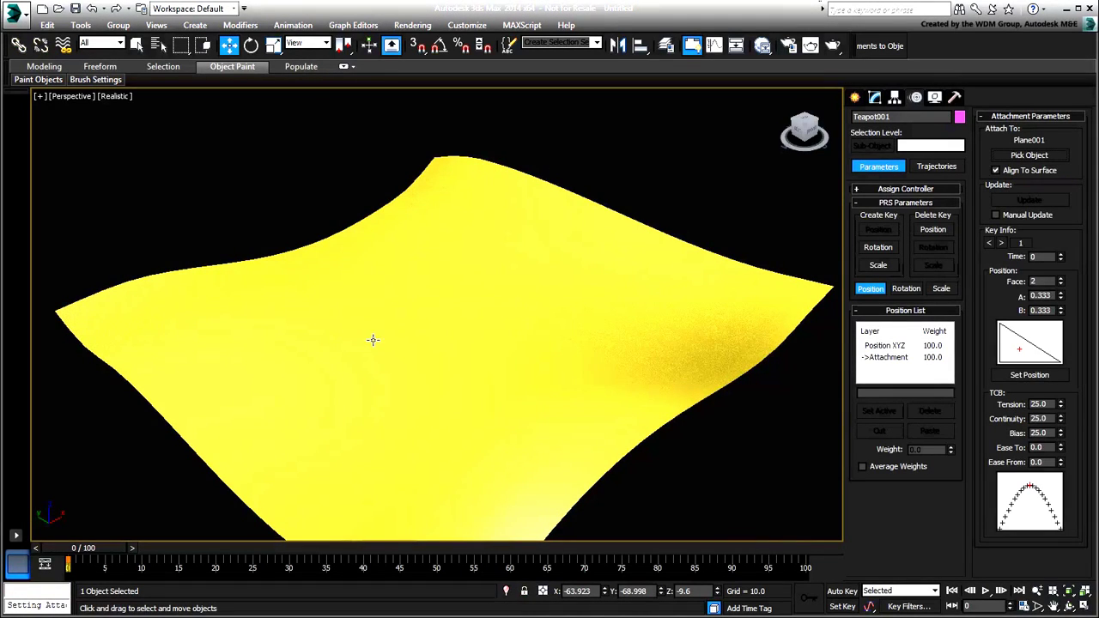
{"action": "scroll", "coordinate": [492, 386], "scroll_direction": "down", "scroll_amount": 3}
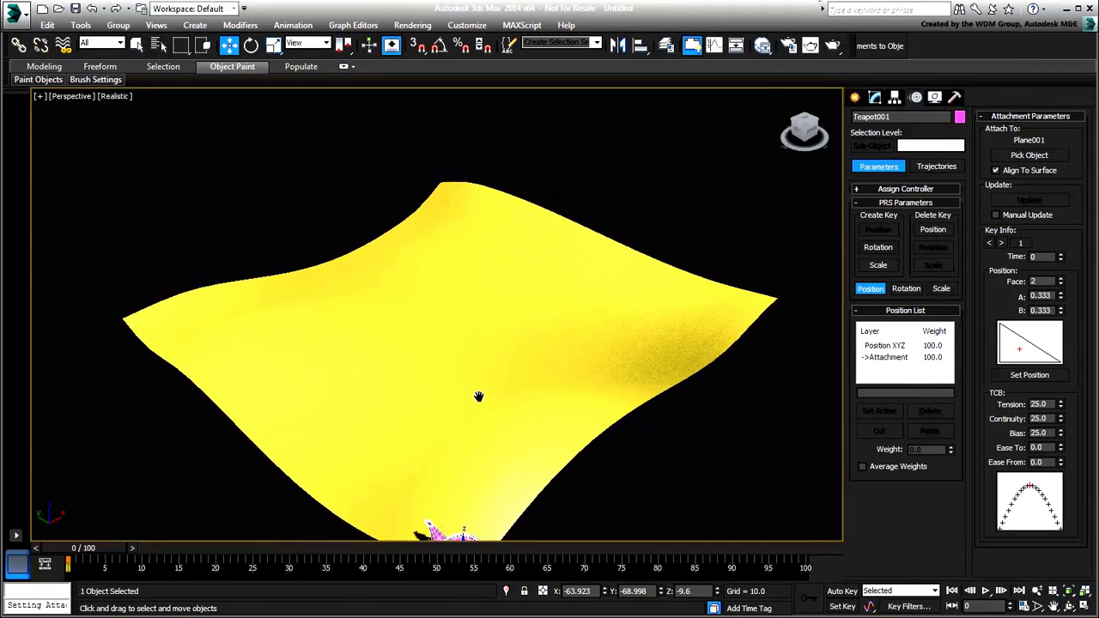
{"action": "middle_click_drag", "start_coordinate": [479, 398], "coordinate": [470, 340]}
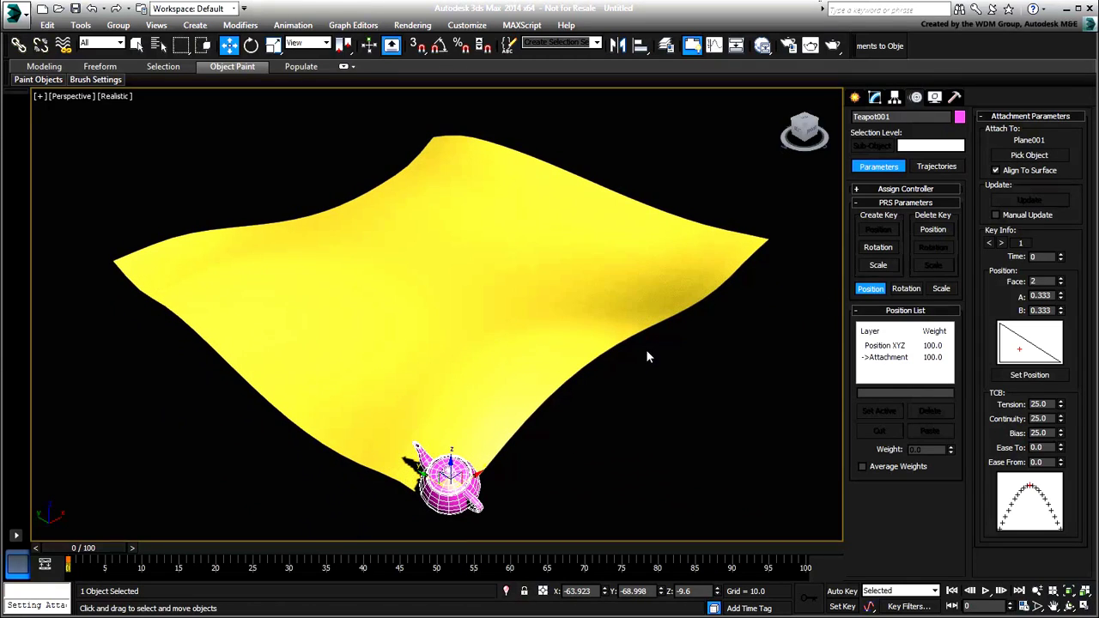
Use Set Position to slide the teapot onto face 295 near the plane's centre
{"action": "left_click", "coordinate": [1029, 376]}
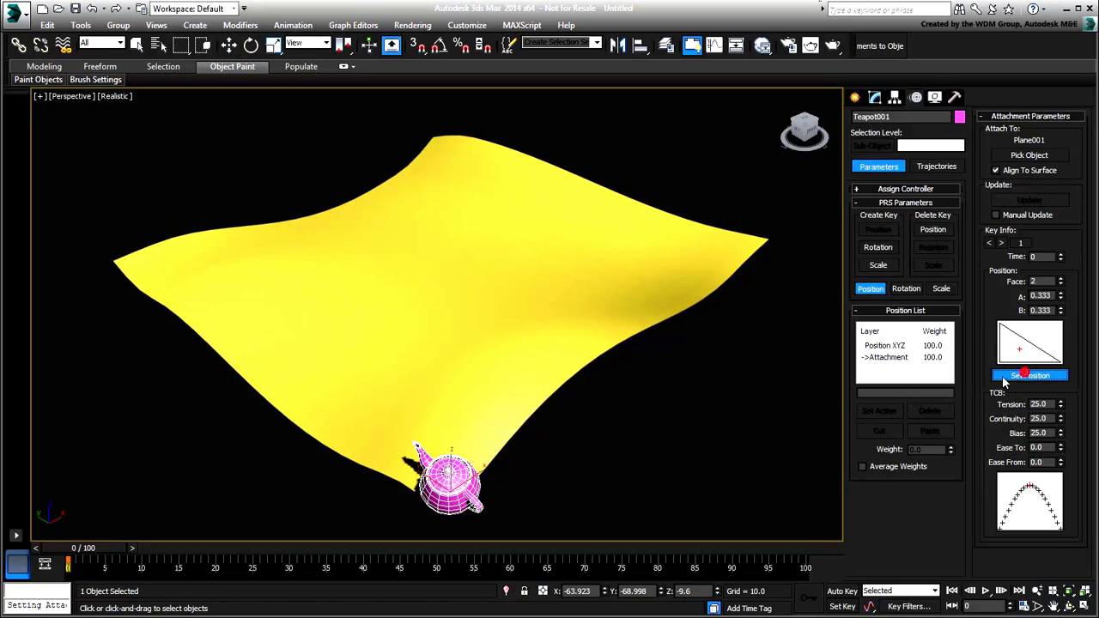
{"action": "mouse_move", "coordinate": [455, 303]}
{"action": "left_mouse_down"}
{"action": "mouse_move", "coordinate": [411, 303]}
{"action": "mouse_move", "coordinate": [438, 304]}
{"action": "left_mouse_up"}
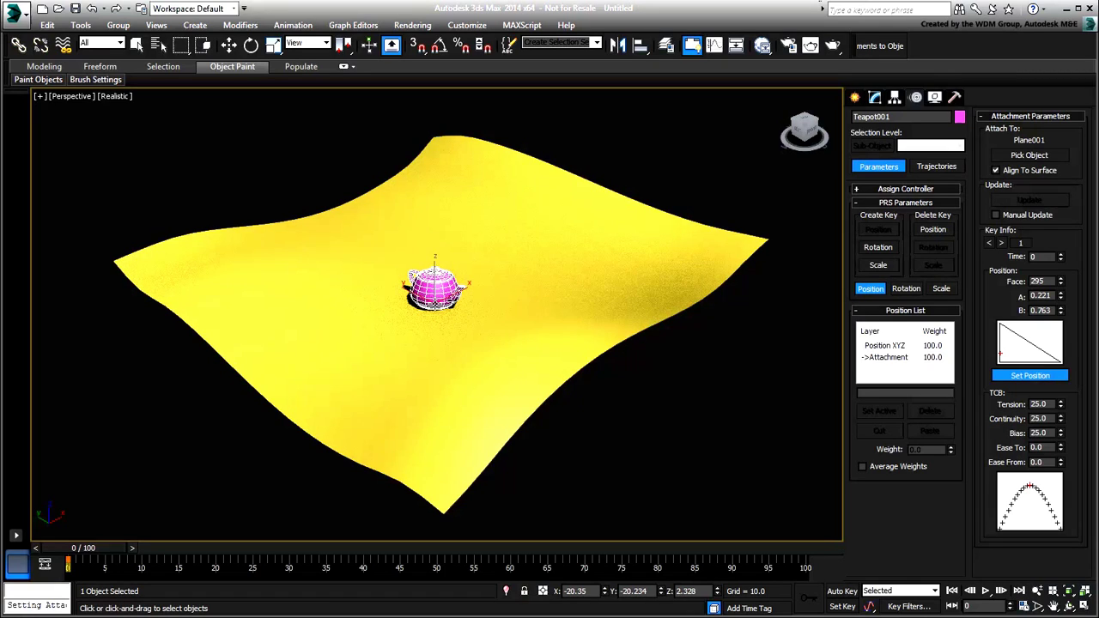
Rotate the teapot about its Z axis in the Local reference coordinate system
{"action": "right_click", "coordinate": [429, 307]}
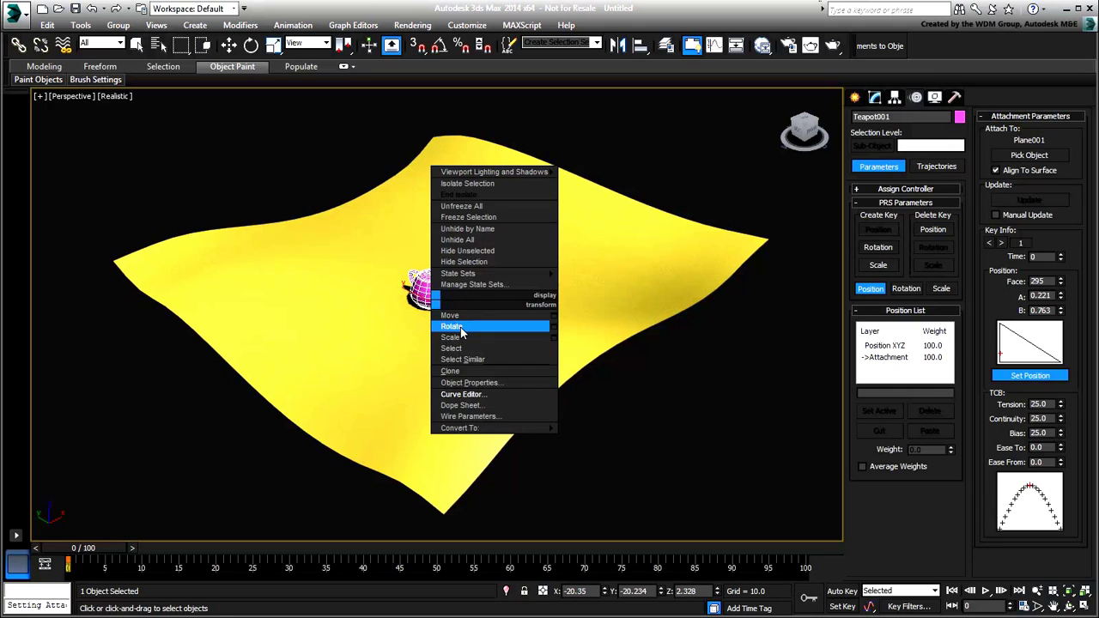
{"action": "left_click", "coordinate": [461, 327]}
{"action": "left_click", "coordinate": [311, 43]}
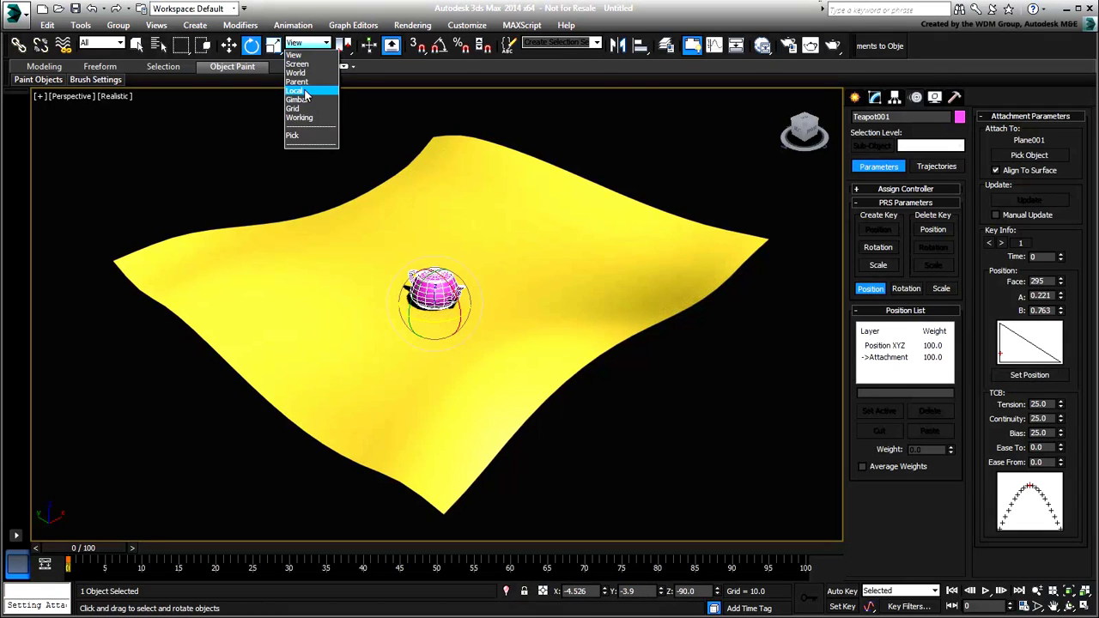
{"action": "left_click", "coordinate": [305, 91]}
{"action": "left_click_drag", "start_coordinate": [436, 333], "coordinate": [474, 309]}
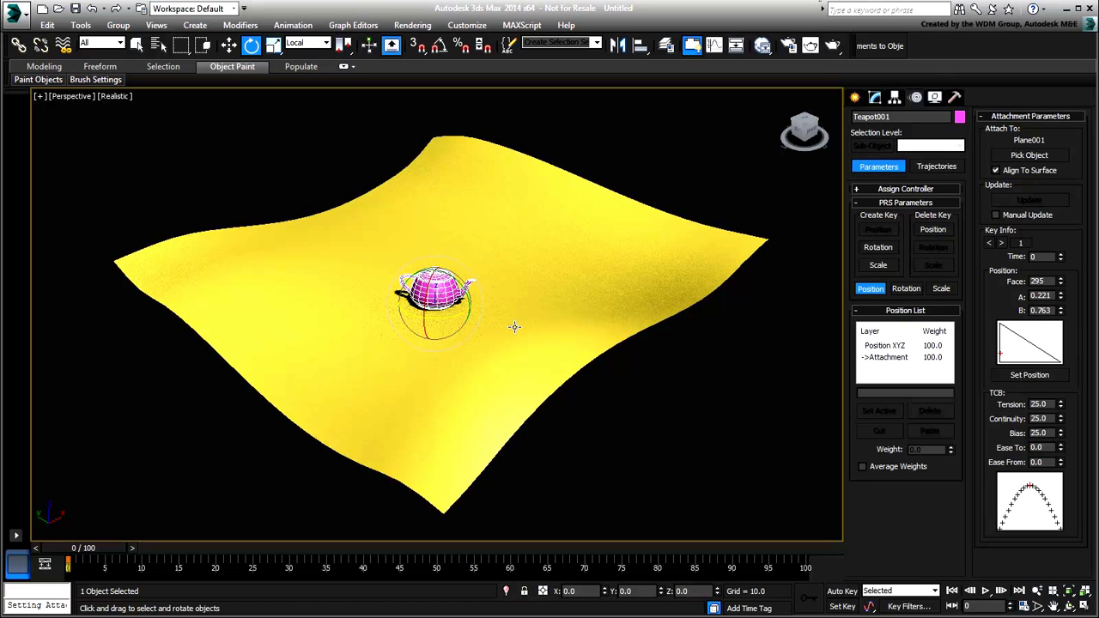
{"action": "left_click", "coordinate": [986, 592]}
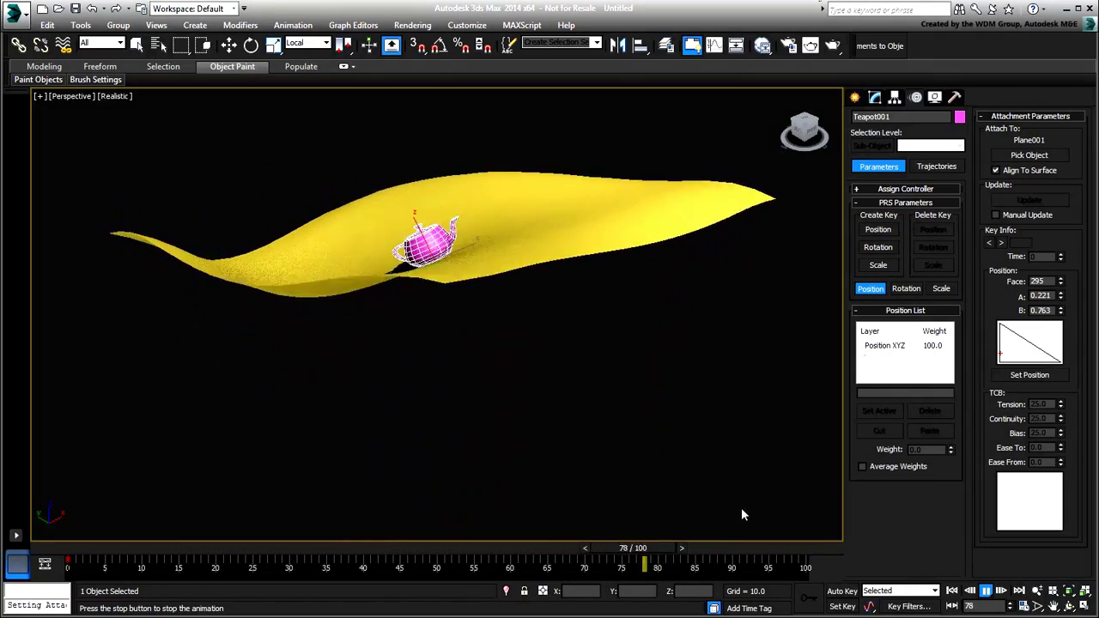
{"action": "left_click", "coordinate": [987, 593]}
{"action": "key", "text": "e"}
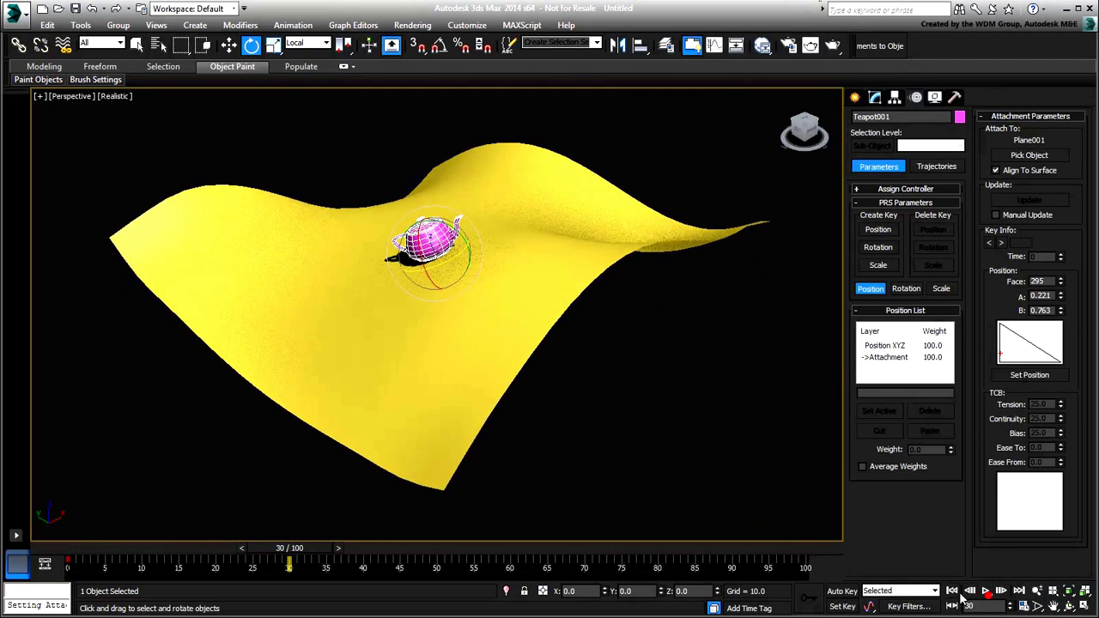
{"action": "left_click", "coordinate": [953, 592]}
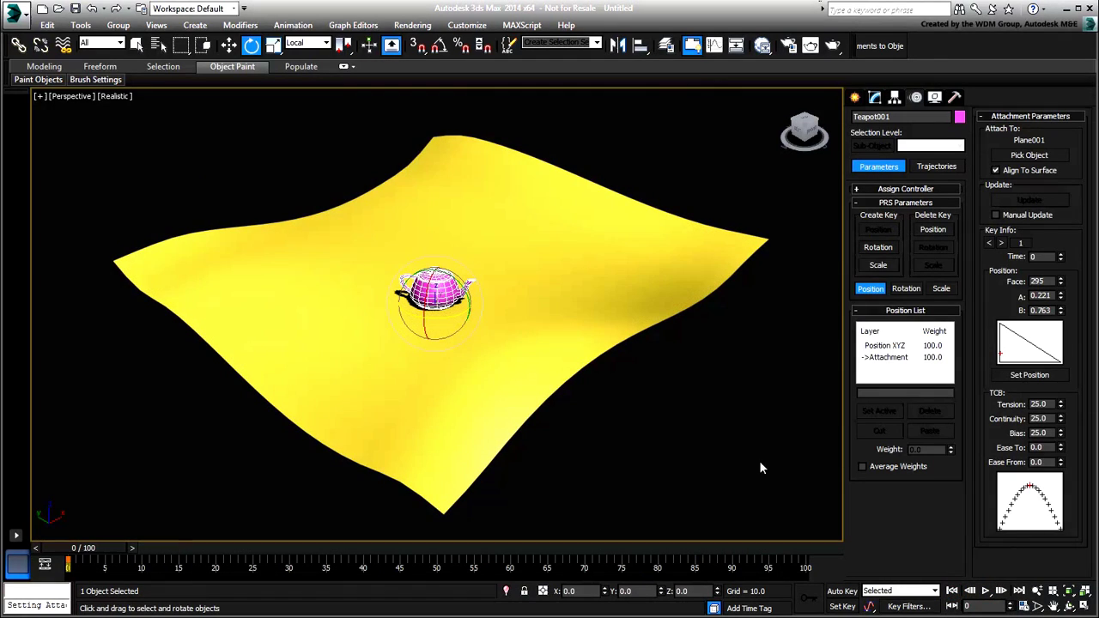
{"action": "middle_click_drag", "start_coordinate": [640, 310], "coordinate": [547, 359], "text": "alt"}
Create PivotDoor001 about 77.555 high, 34.205 wide and 4.398 deep beside the surface
{"action": "middle_click_drag", "start_coordinate": [674, 347], "coordinate": [539, 338], "text": "alt"}
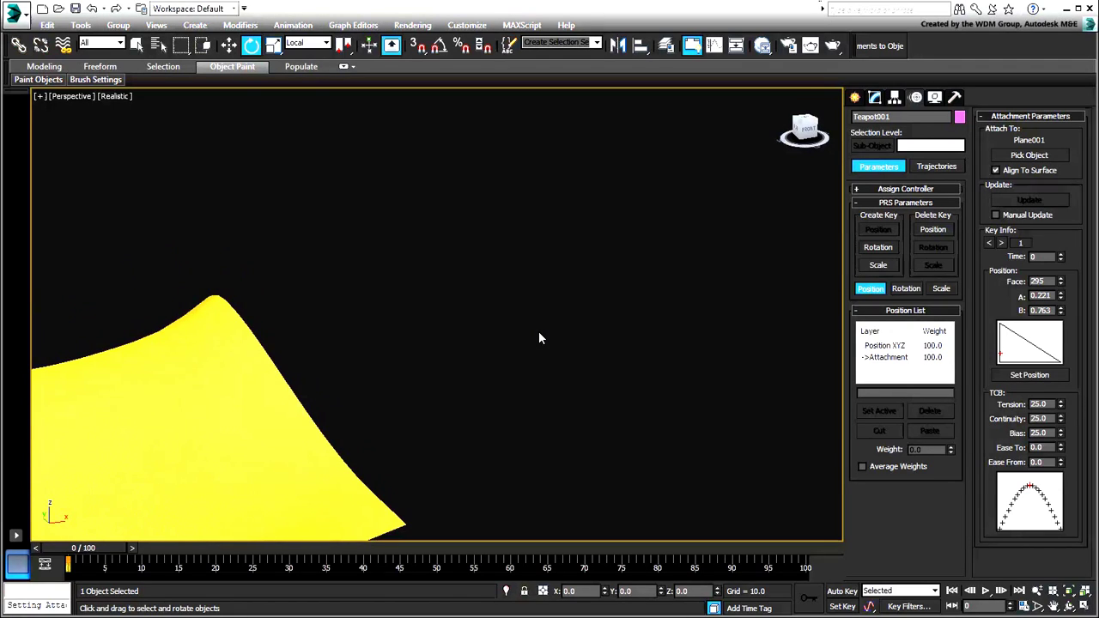
{"action": "left_click", "coordinate": [856, 98]}
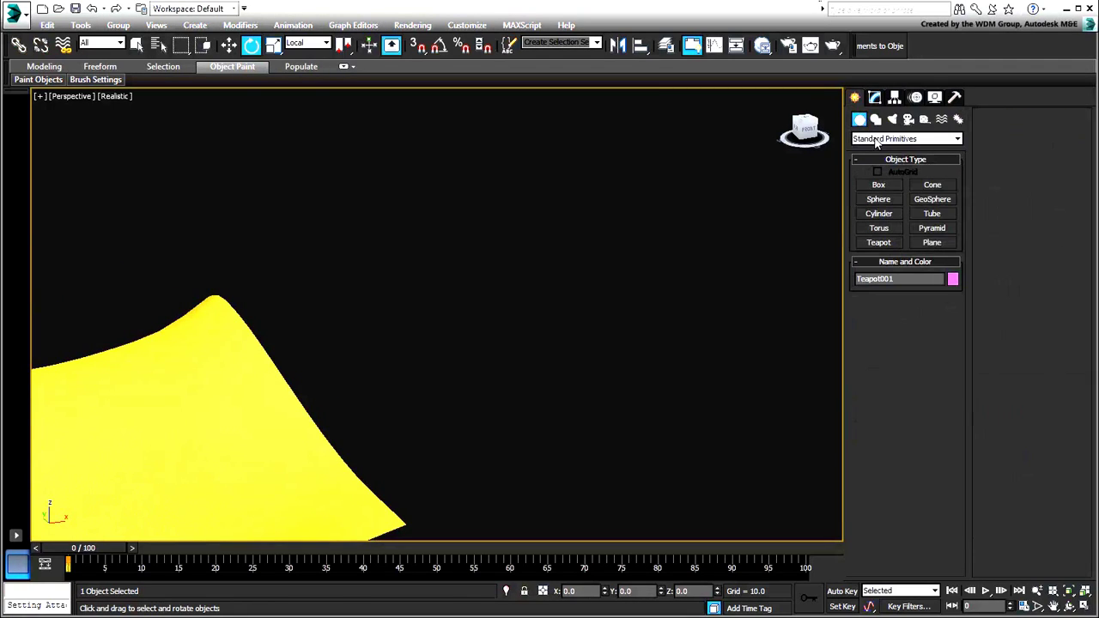
{"action": "left_click", "coordinate": [871, 138]}
{"action": "left_click", "coordinate": [875, 206]}
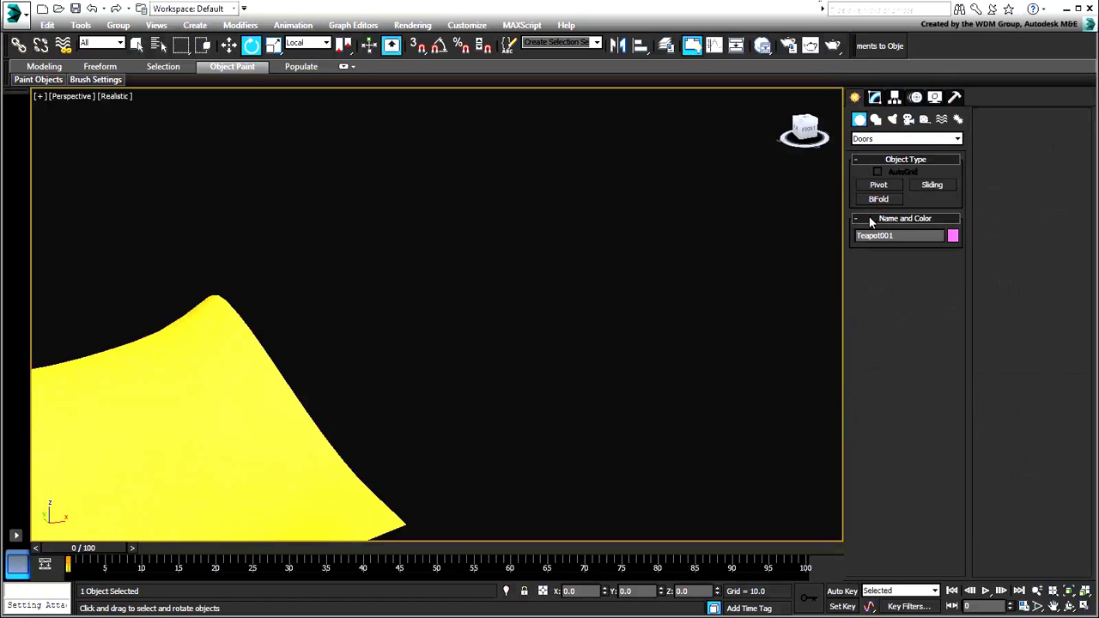
{"action": "left_click", "coordinate": [878, 186]}
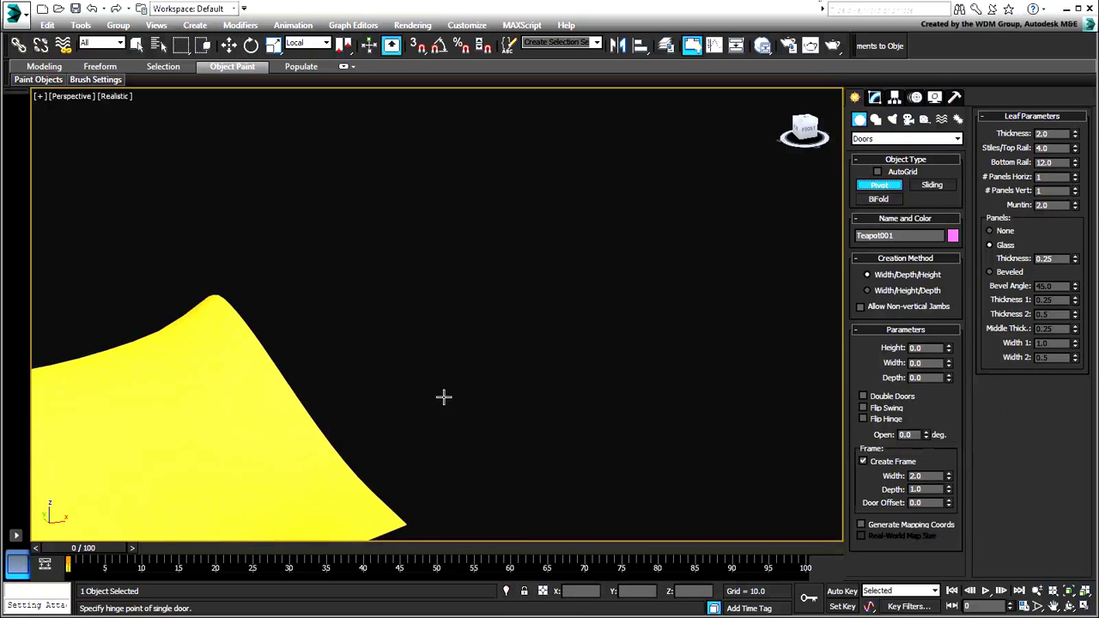
{"action": "left_click_drag", "start_coordinate": [463, 400], "coordinate": [551, 371]}
{"action": "left_click", "coordinate": [526, 368]}
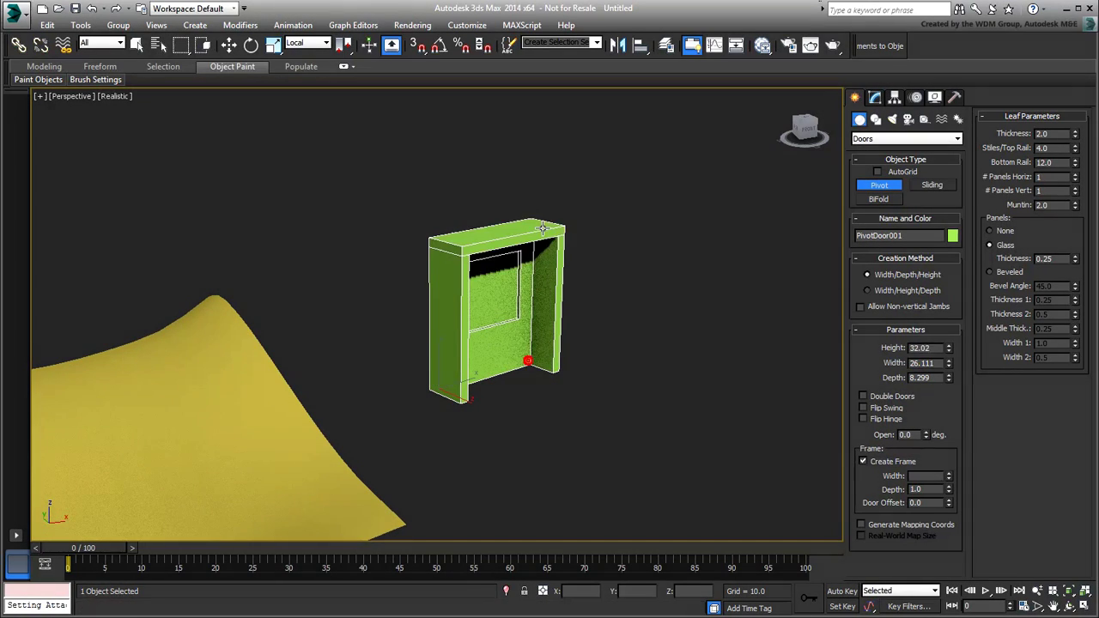
{"action": "left_click", "coordinate": [577, 103]}
{"action": "middle_click_drag", "start_coordinate": [569, 172], "coordinate": [524, 326]}
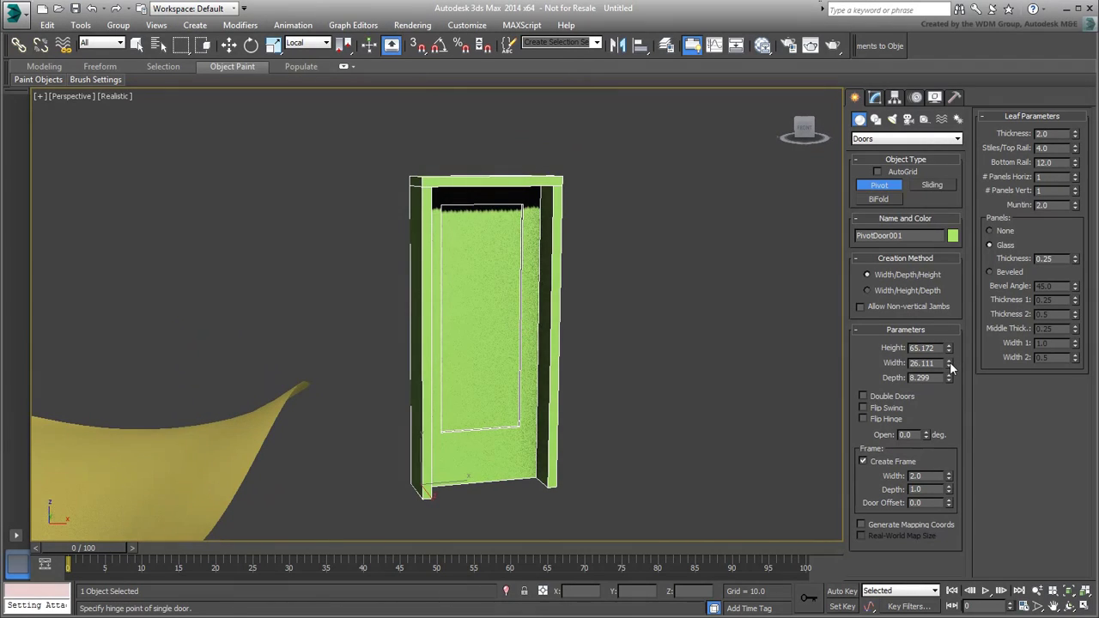
{"action": "left_click_drag", "start_coordinate": [951, 368], "coordinate": [951, 412]}
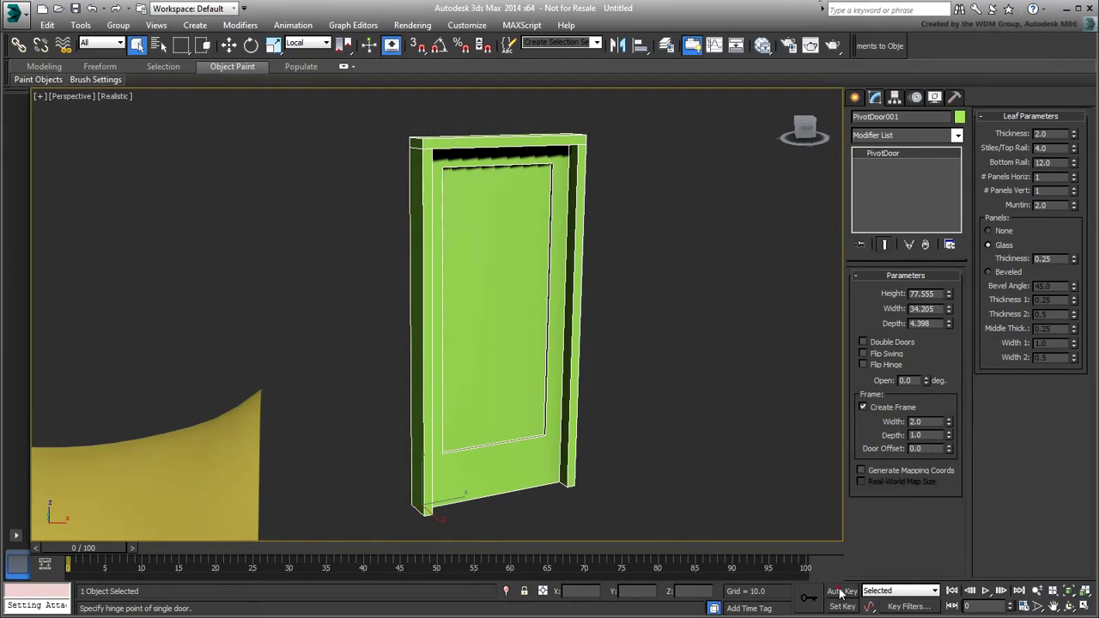
With Auto Key, key the door open 53.5° at frame 40, held to 60, closed by 90
{"action": "left_click", "coordinate": [842, 592]}
{"action": "left_click_drag", "start_coordinate": [100, 546], "coordinate": [365, 548]}
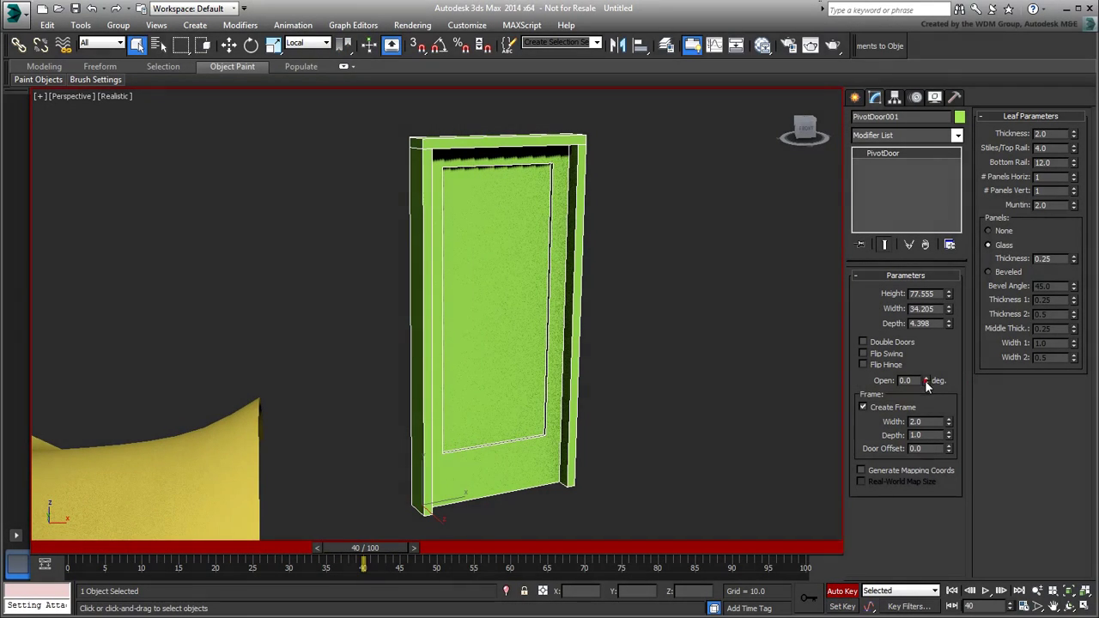
{"action": "left_click_drag", "start_coordinate": [927, 384], "coordinate": [917, 314]}
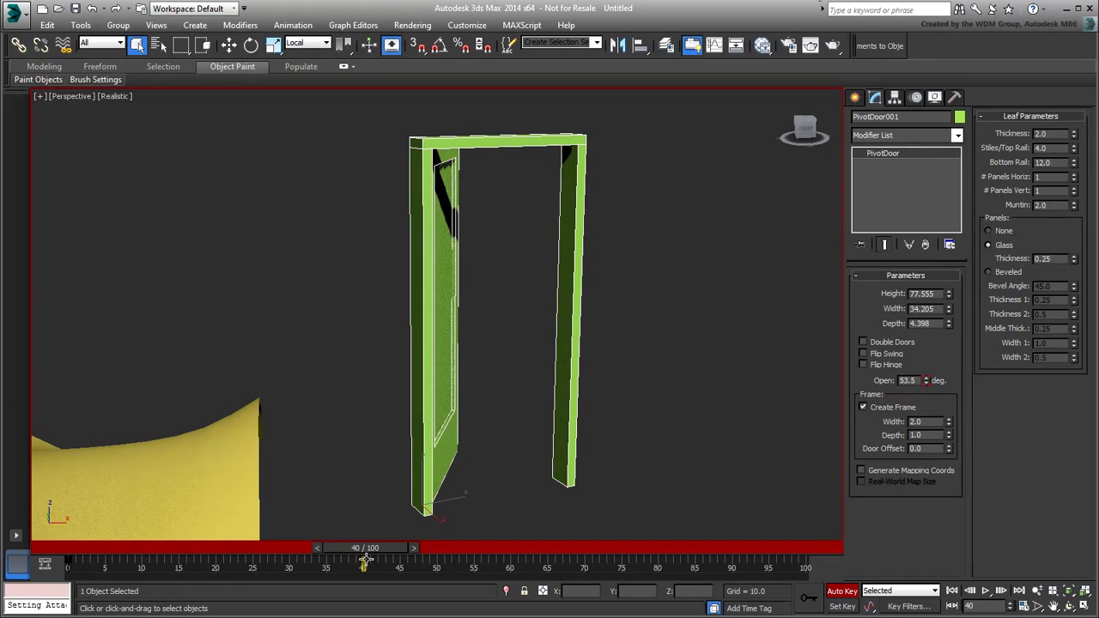
{"action": "left_click_drag", "start_coordinate": [365, 563], "coordinate": [510, 563], "text": "shift"}
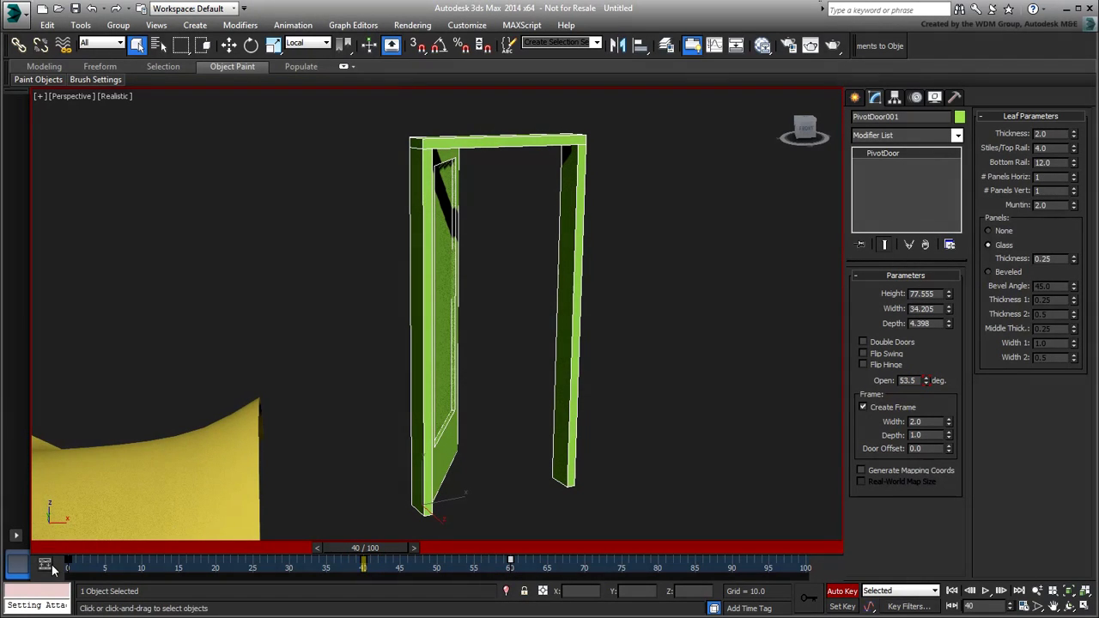
{"action": "left_click_drag", "start_coordinate": [70, 562], "coordinate": [732, 562], "text": "shift"}
{"action": "left_click", "coordinate": [843, 591]}
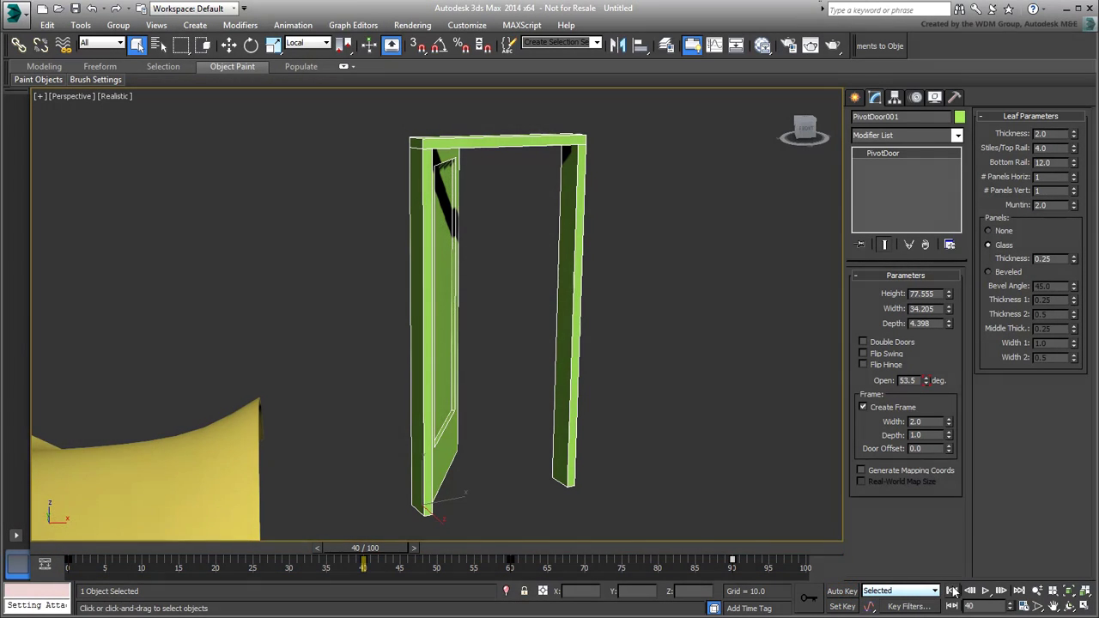
Play back the door swing and return to frame 0
{"action": "left_click", "coordinate": [952, 592]}
{"action": "left_click", "coordinate": [986, 591]}
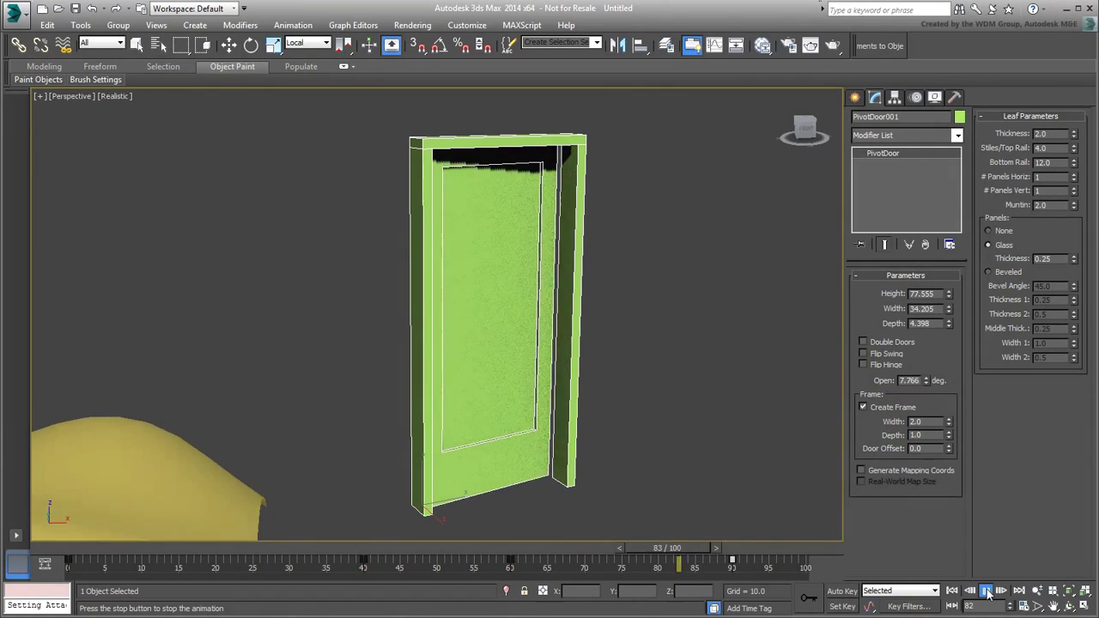
{"action": "left_click", "coordinate": [987, 593]}
{"action": "left_click", "coordinate": [951, 592]}
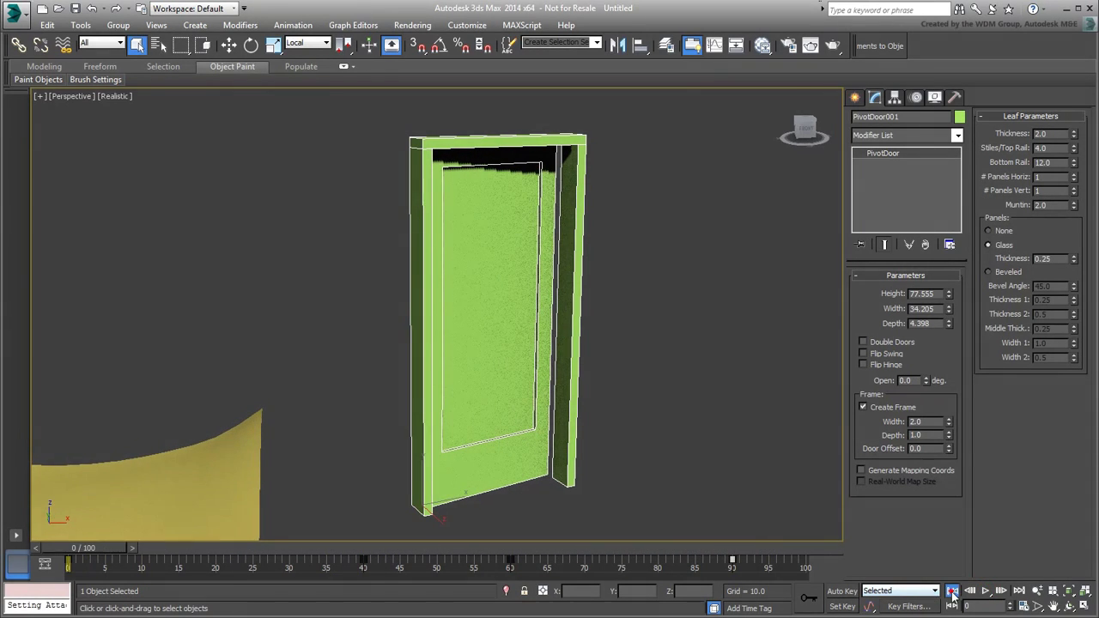
Create a small sphere doorknob, Sphere001 with radius 1.875, on the door using AutoGrid
{"action": "middle_click_drag", "start_coordinate": [528, 371], "coordinate": [521, 401], "text": "alt"}
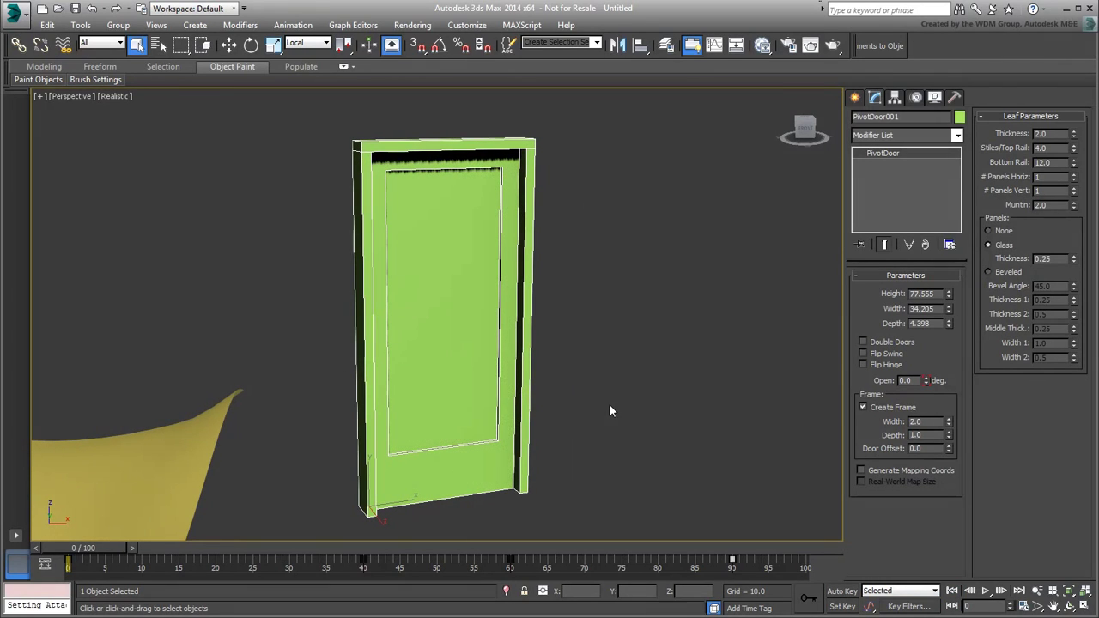
{"action": "left_click", "coordinate": [856, 97]}
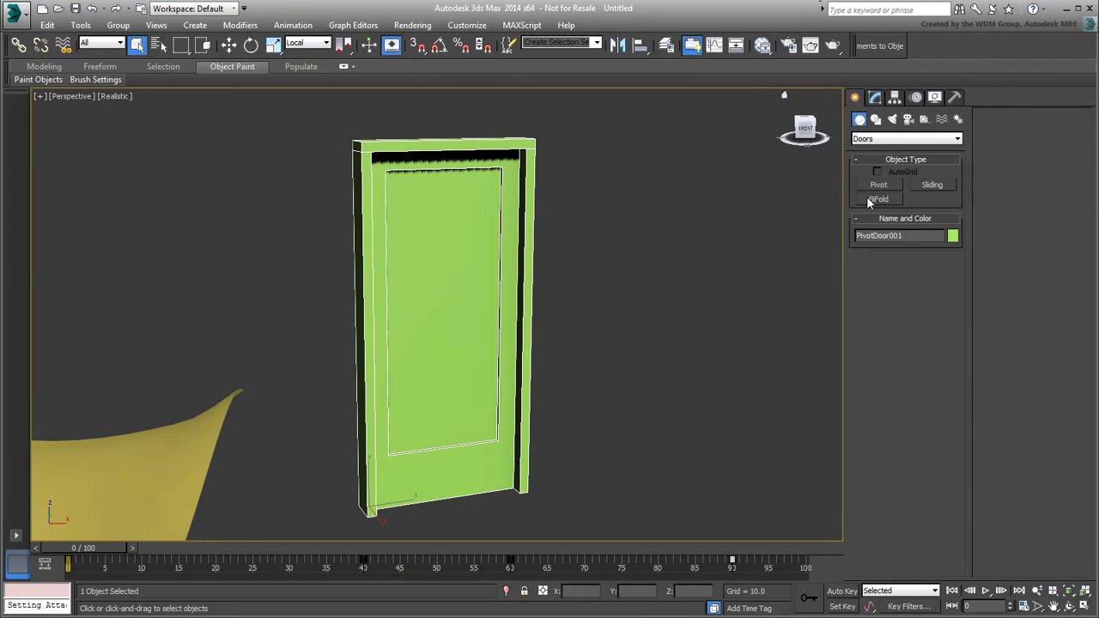
{"action": "left_click", "coordinate": [875, 142]}
{"action": "left_click", "coordinate": [872, 150]}
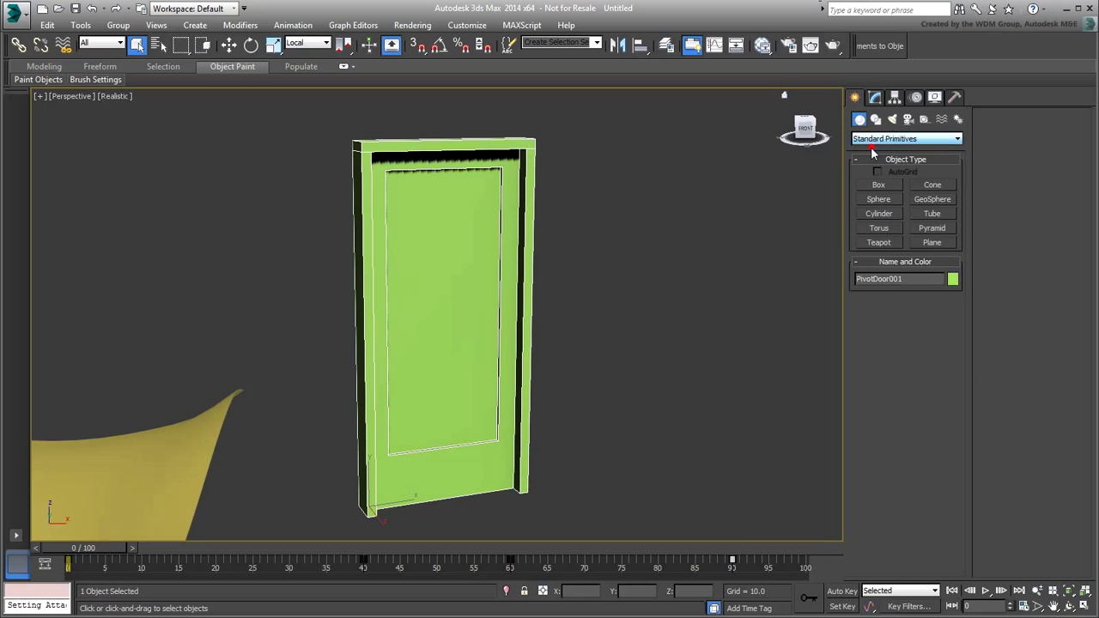
{"action": "left_click", "coordinate": [881, 201]}
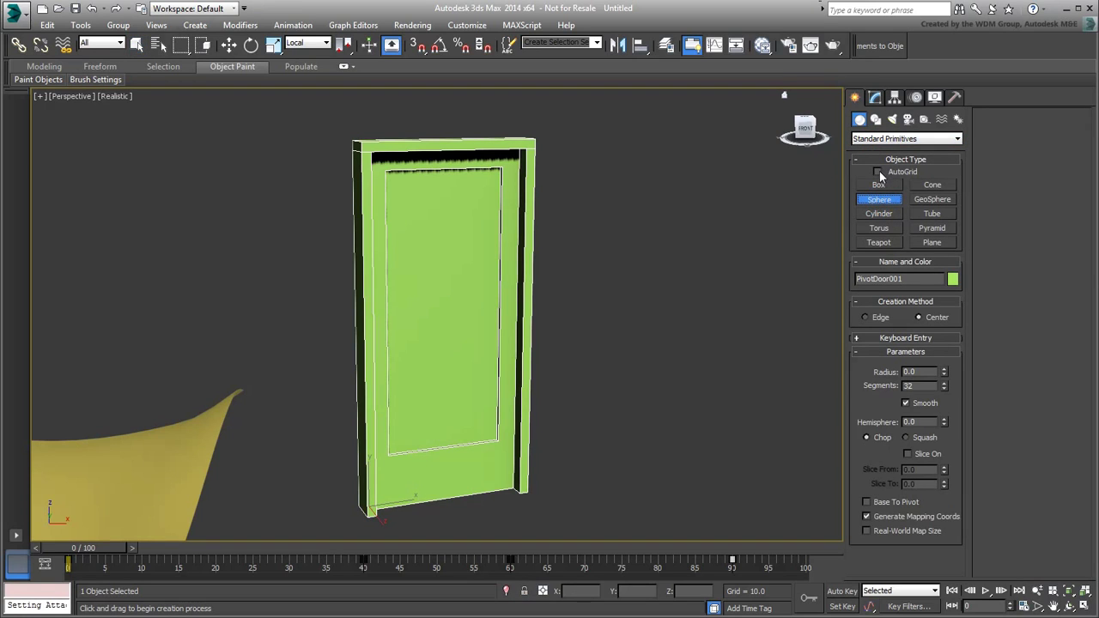
{"action": "left_click", "coordinate": [877, 172]}
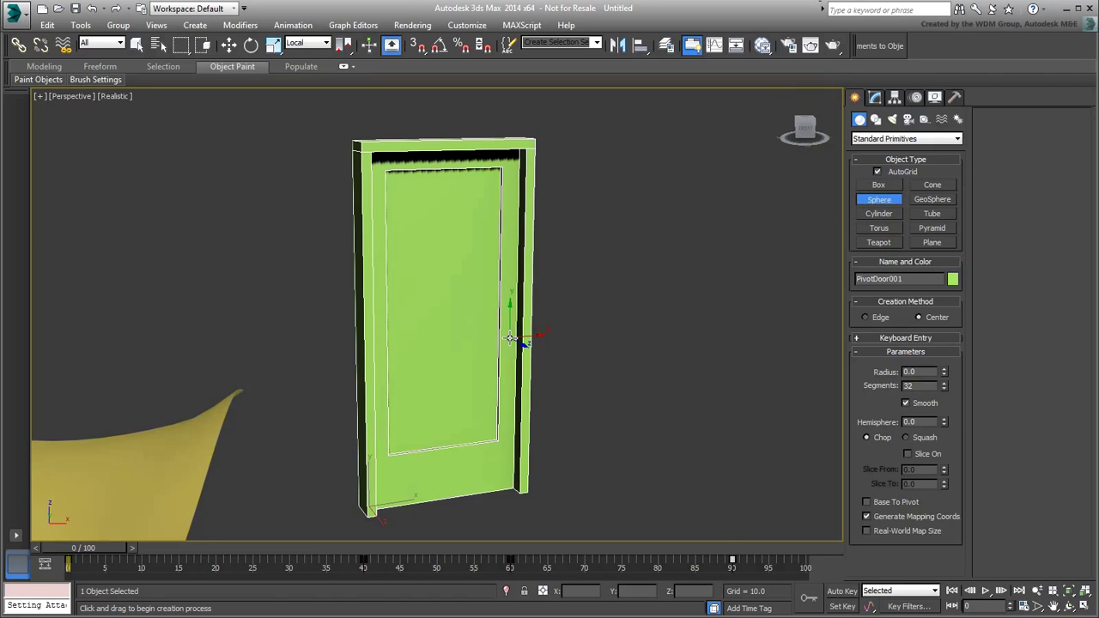
{"action": "left_click_drag", "start_coordinate": [510, 330], "coordinate": [512, 328]}
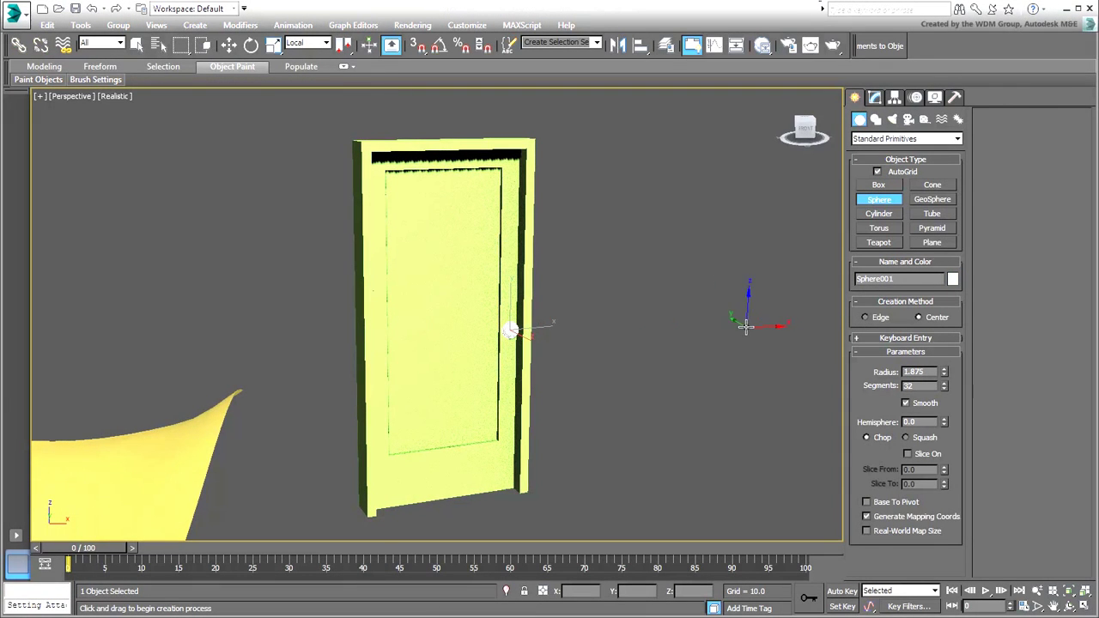
{"action": "right_click", "coordinate": [622, 338]}
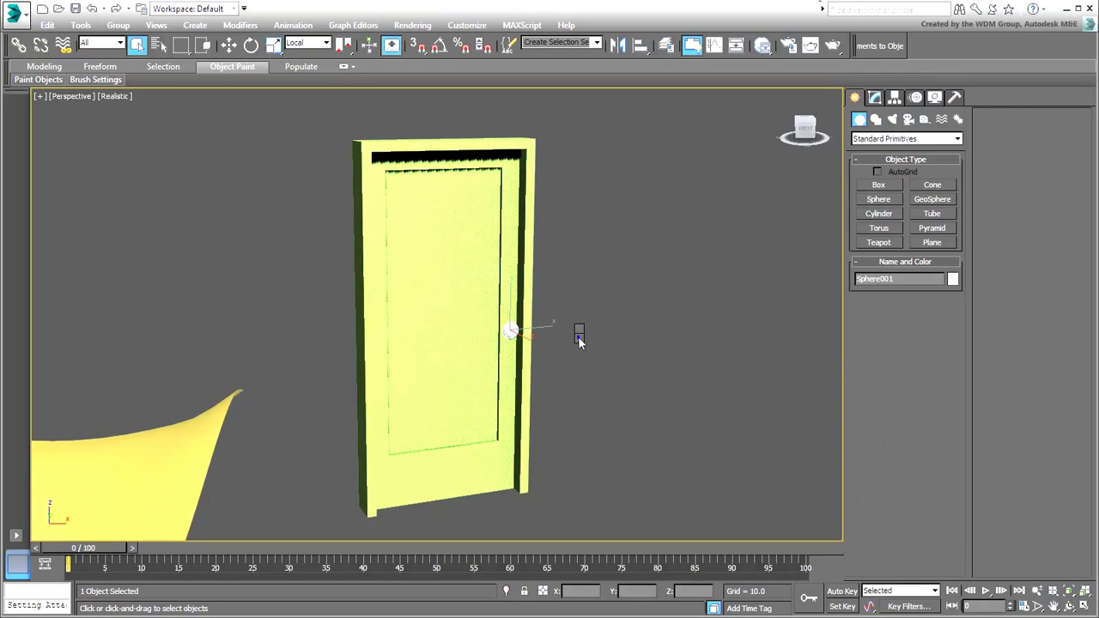
Try moving the sphere along its Local Z axis, then undo back to zero offset
{"action": "right_click", "coordinate": [579, 336]}
{"action": "left_click", "coordinate": [601, 354]}
{"action": "left_click", "coordinate": [309, 43]}
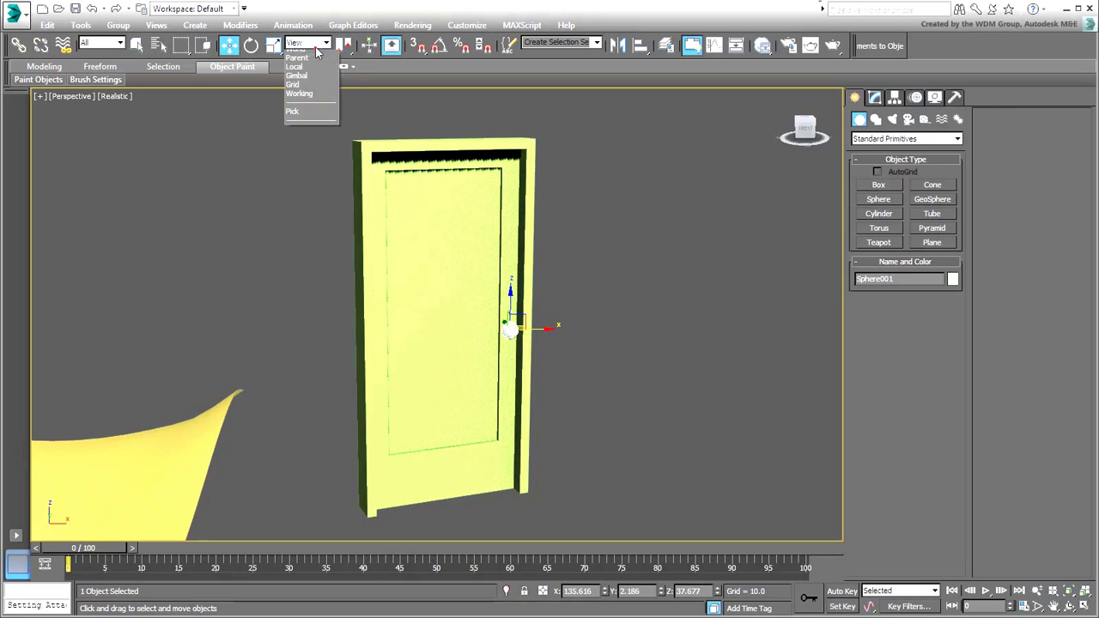
{"action": "left_click", "coordinate": [307, 91]}
{"action": "left_click_drag", "start_coordinate": [531, 346], "coordinate": [532, 338]}
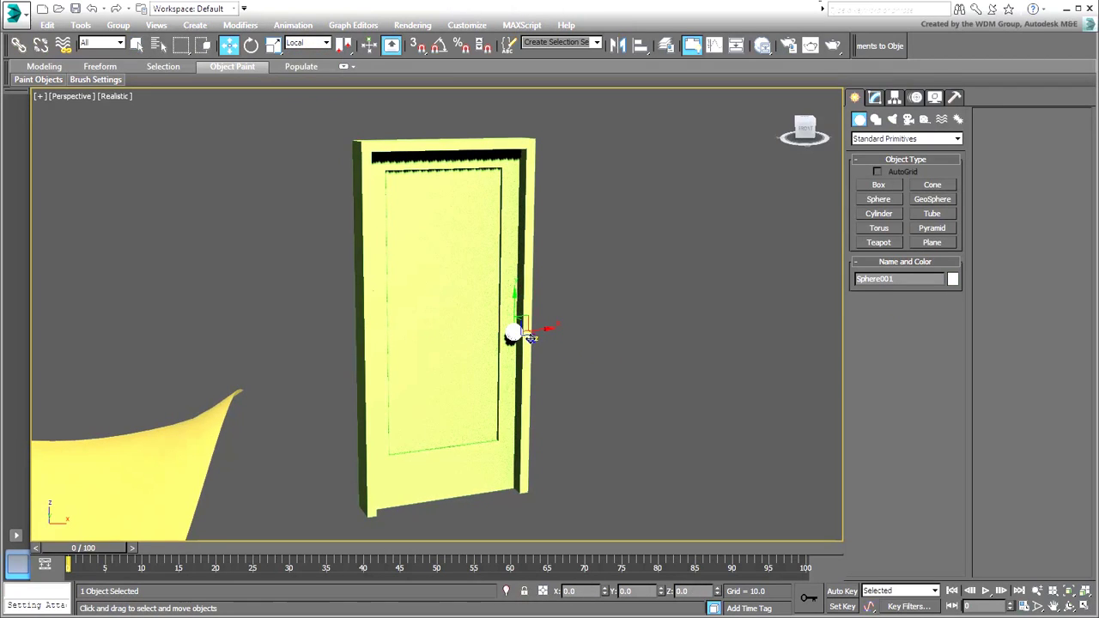
{"action": "key", "text": "ctrl+z"}
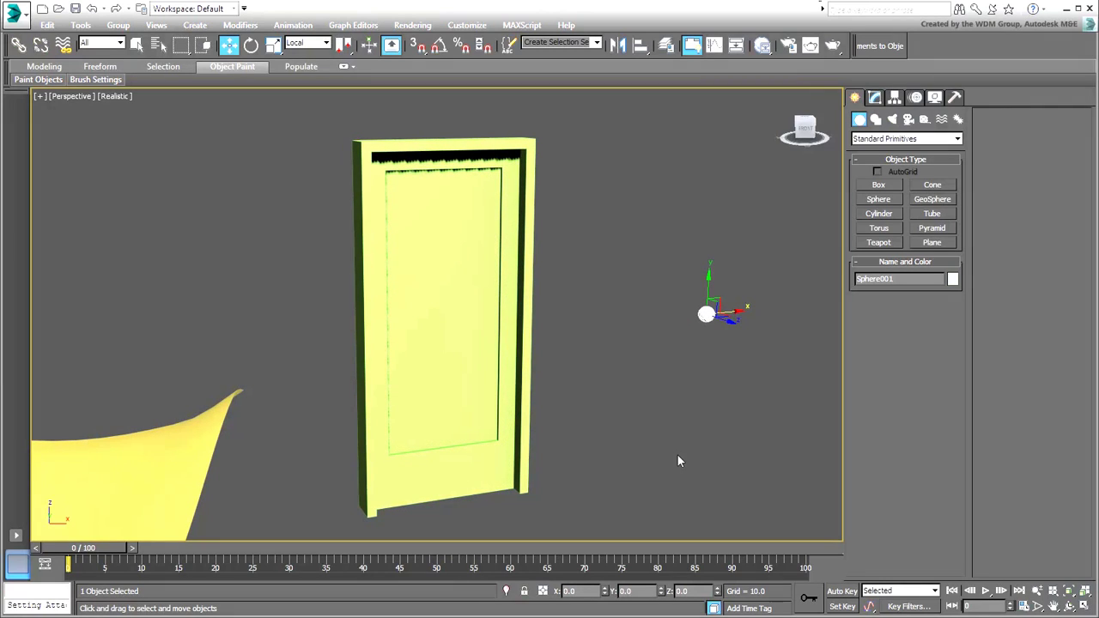
Create a Point helper with Box display in the viewport
{"action": "left_click", "coordinate": [924, 119]}
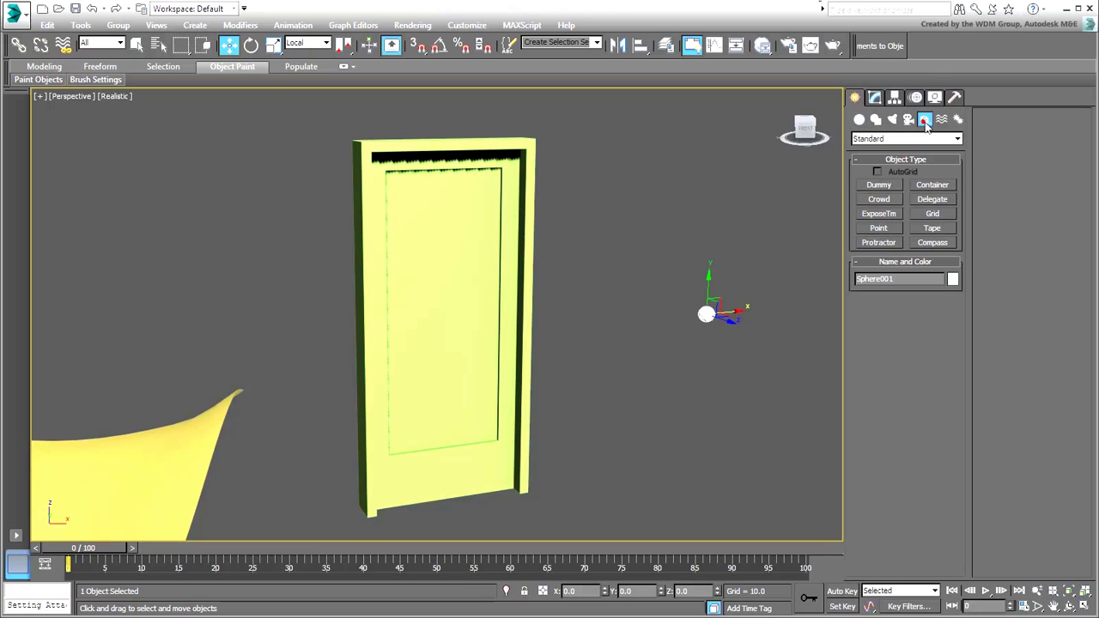
{"action": "left_click", "coordinate": [880, 228]}
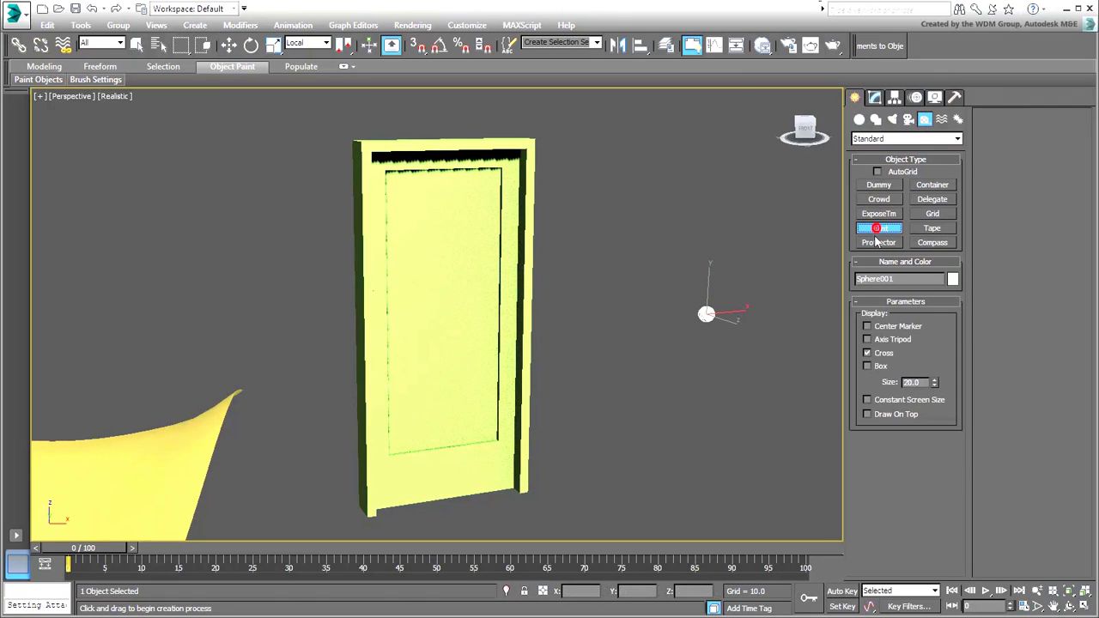
{"action": "left_click", "coordinate": [869, 367]}
{"action": "left_click", "coordinate": [624, 457]}
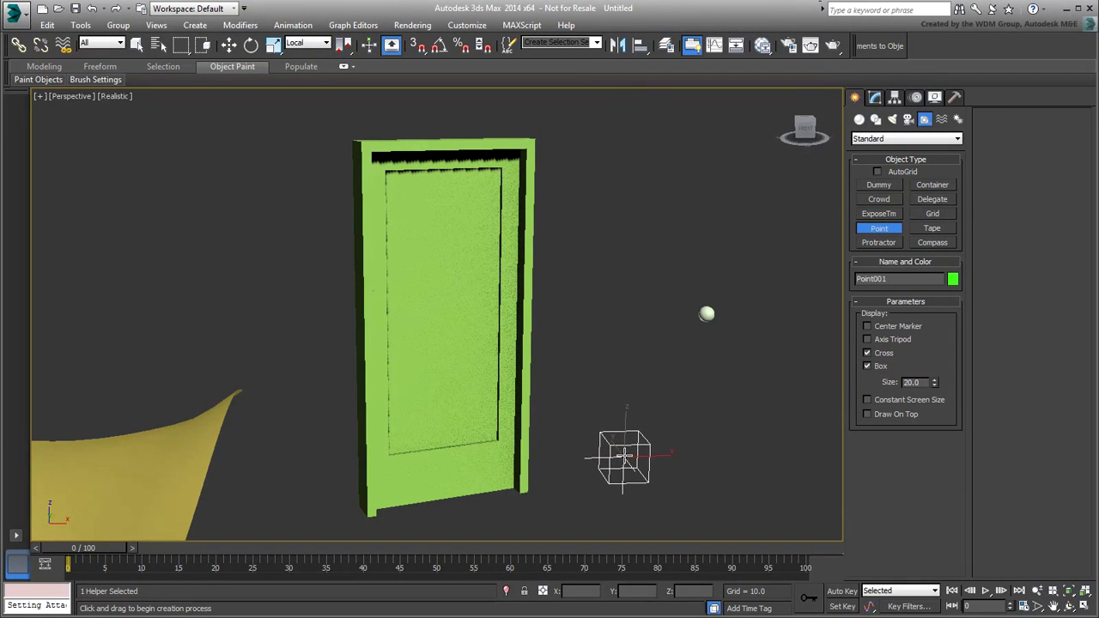
Attachment-constrain Point001 to PivotDoor001 near the latch edge (face 11), then play the swing
{"action": "left_click", "coordinate": [293, 25]}
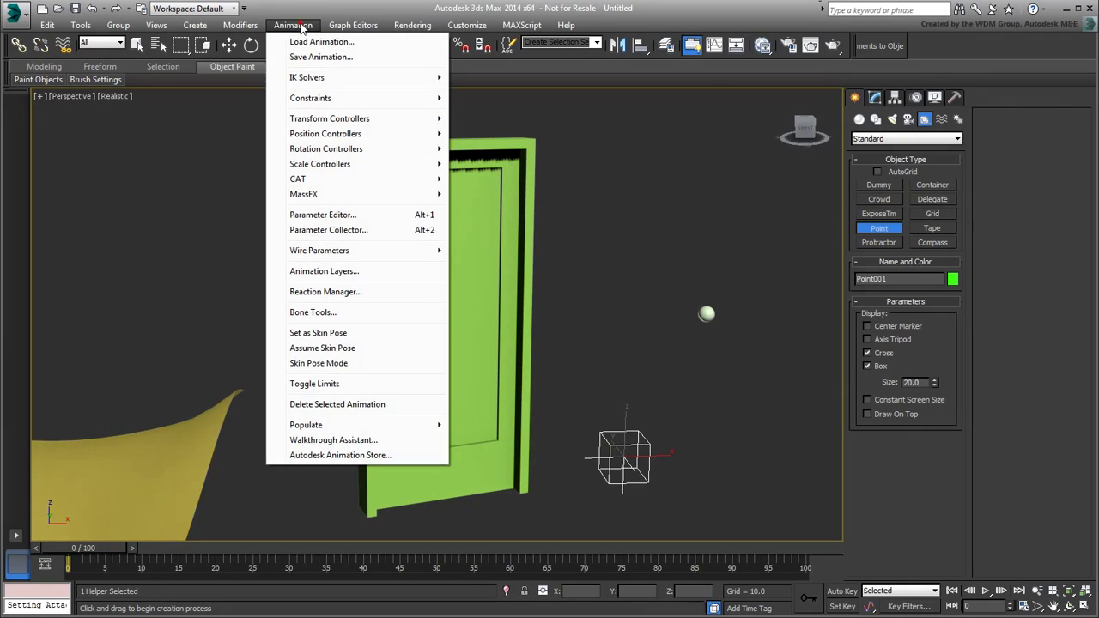
{"action": "mouse_move", "coordinate": [322, 99]}
{"action": "left_click", "coordinate": [502, 98]}
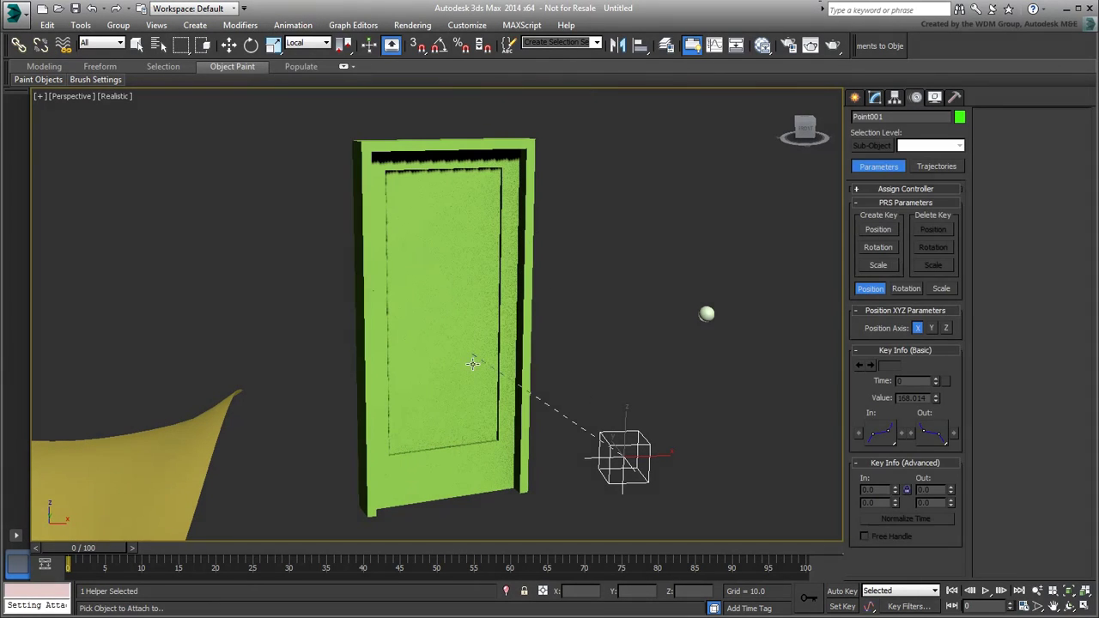
{"action": "left_click", "coordinate": [480, 380]}
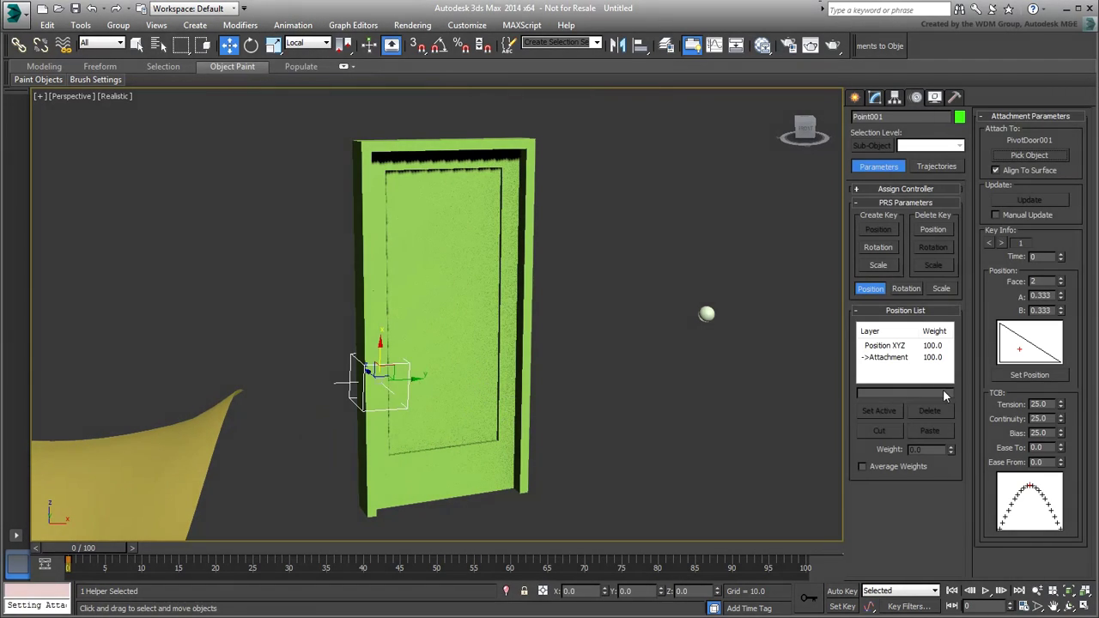
{"action": "left_click", "coordinate": [1030, 376]}
{"action": "left_click", "coordinate": [510, 335]}
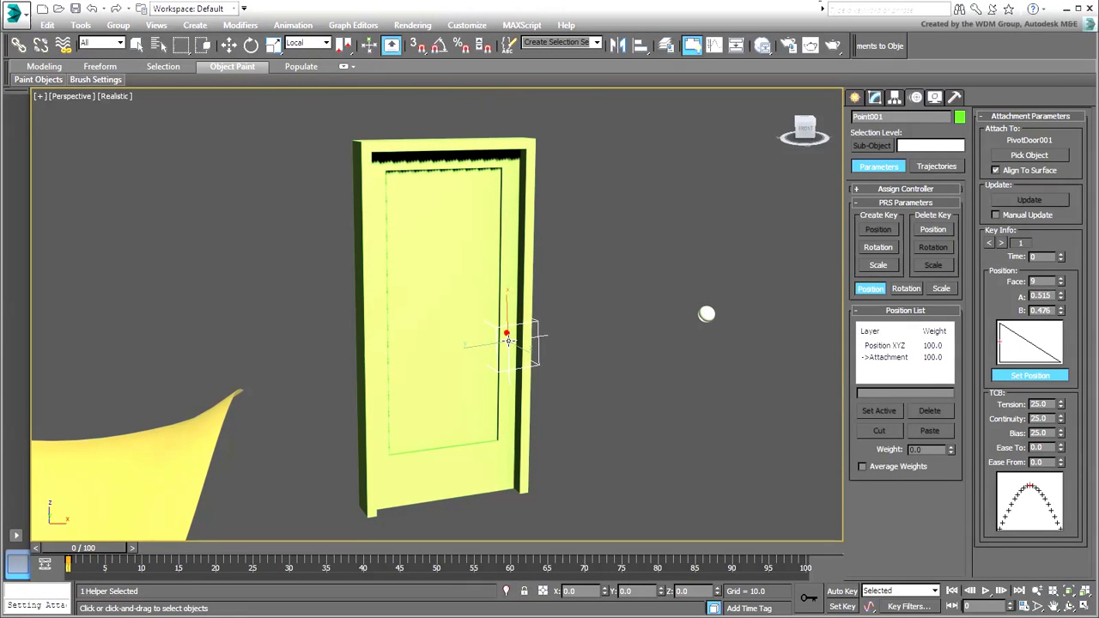
{"action": "left_click_drag", "start_coordinate": [509, 335], "coordinate": [508, 337]}
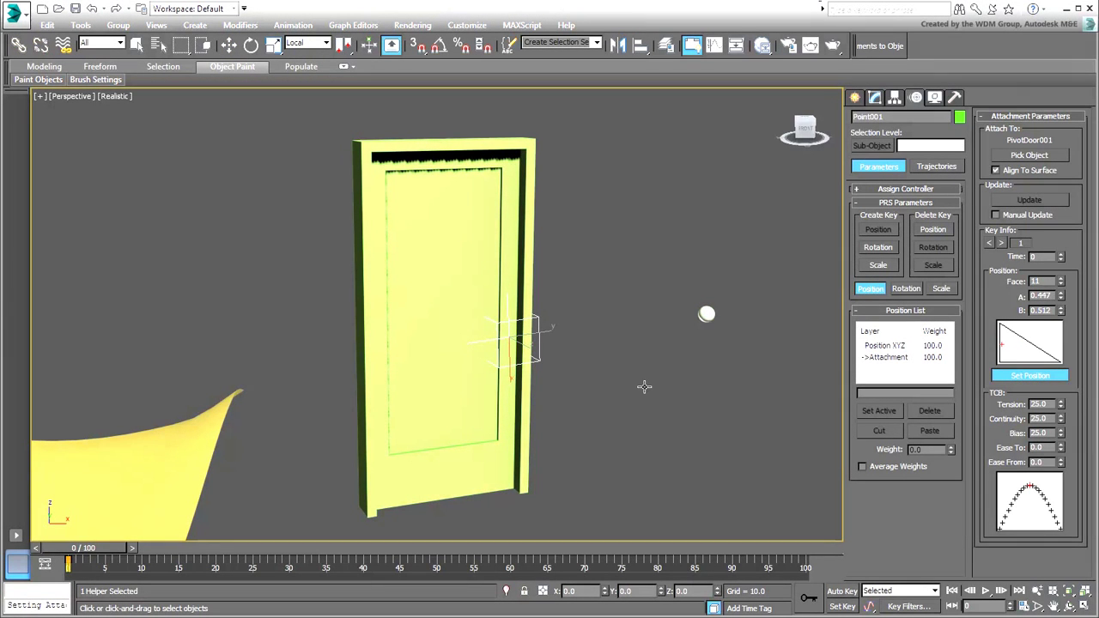
{"action": "left_click", "coordinate": [137, 46]}
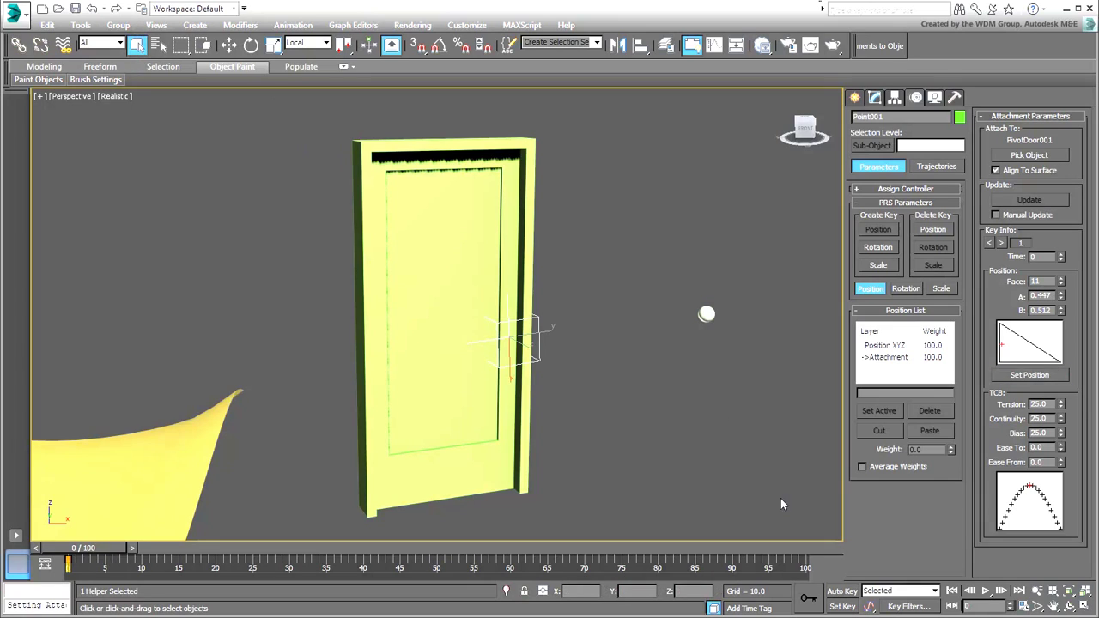
{"action": "left_click", "coordinate": [986, 591]}
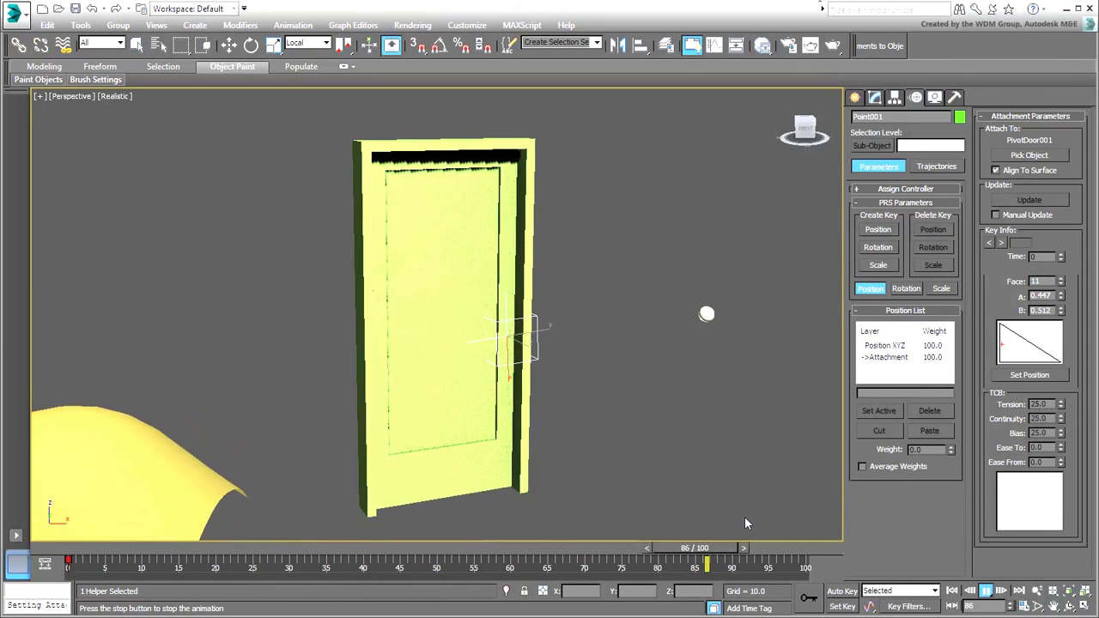
{"action": "left_click", "coordinate": [952, 591]}
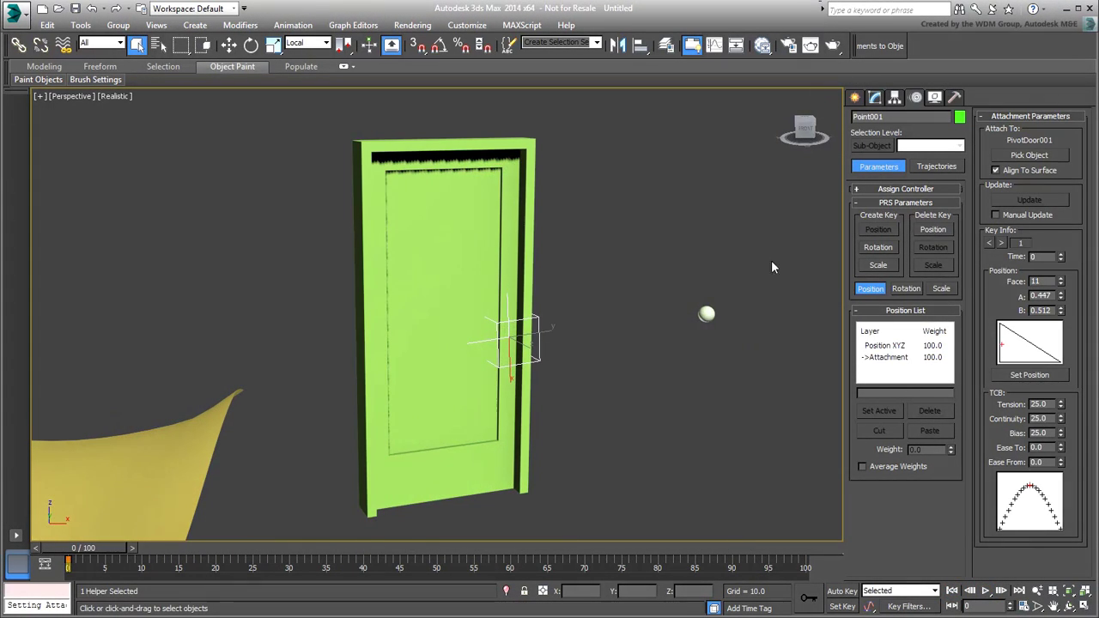
Change the sphere's object colour to red
{"action": "left_click", "coordinate": [706, 314]}
{"action": "left_click", "coordinate": [959, 116]}
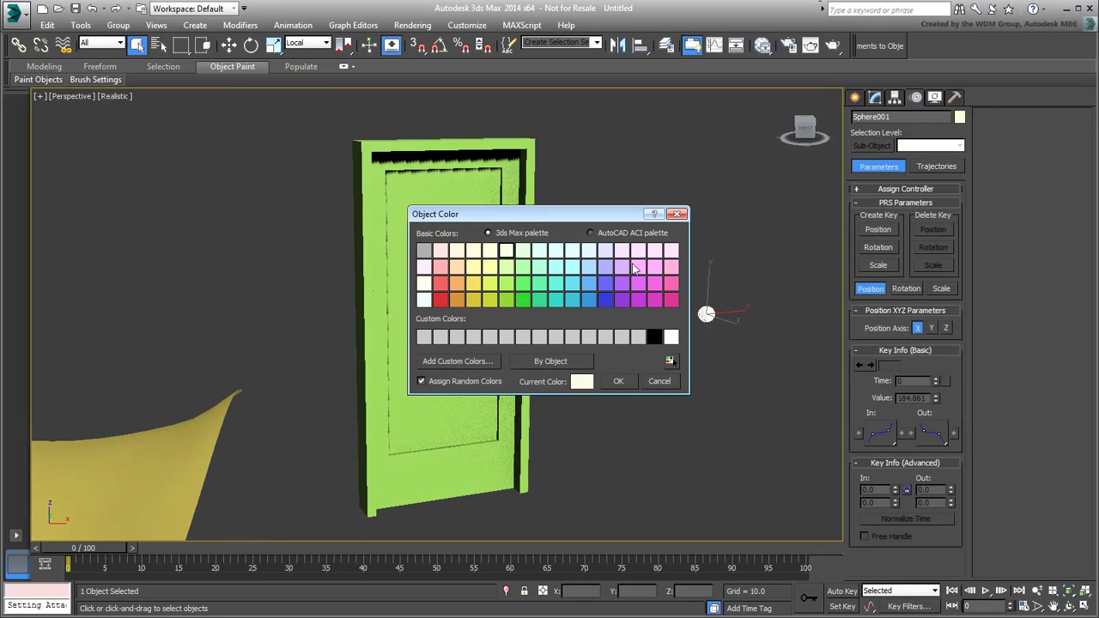
{"action": "left_click", "coordinate": [440, 300]}
{"action": "left_click", "coordinate": [615, 382]}
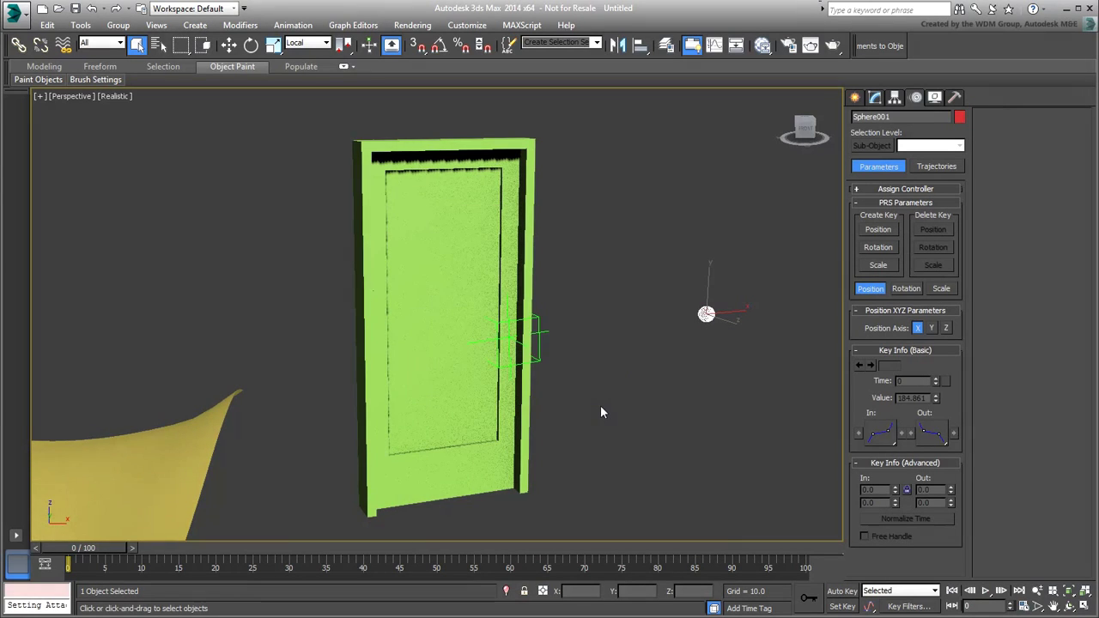
Align Sphere001 to Point001's position on X, Y and Z
{"action": "key", "text": "w"}
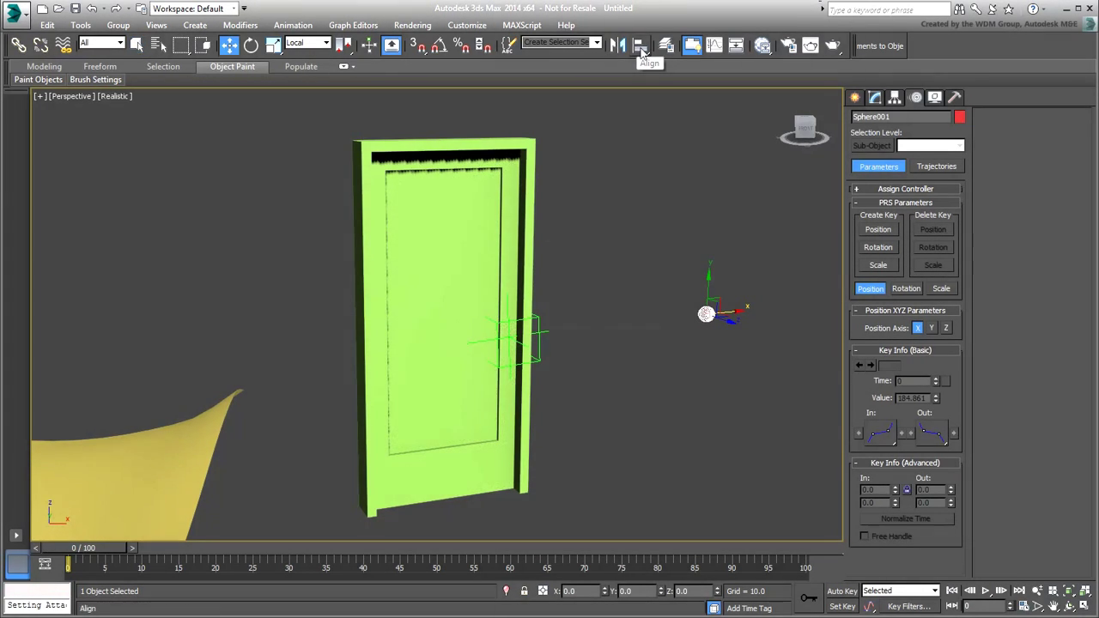
{"action": "left_click", "coordinate": [641, 47]}
{"action": "left_click", "coordinate": [547, 335]}
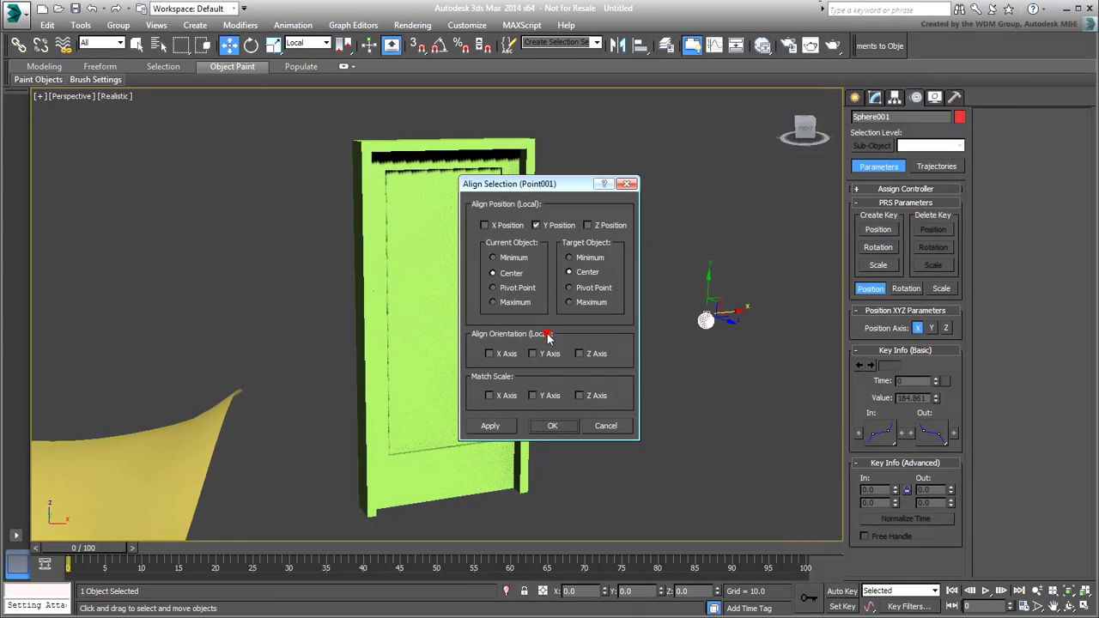
{"action": "left_click_drag", "start_coordinate": [536, 184], "coordinate": [250, 226]}
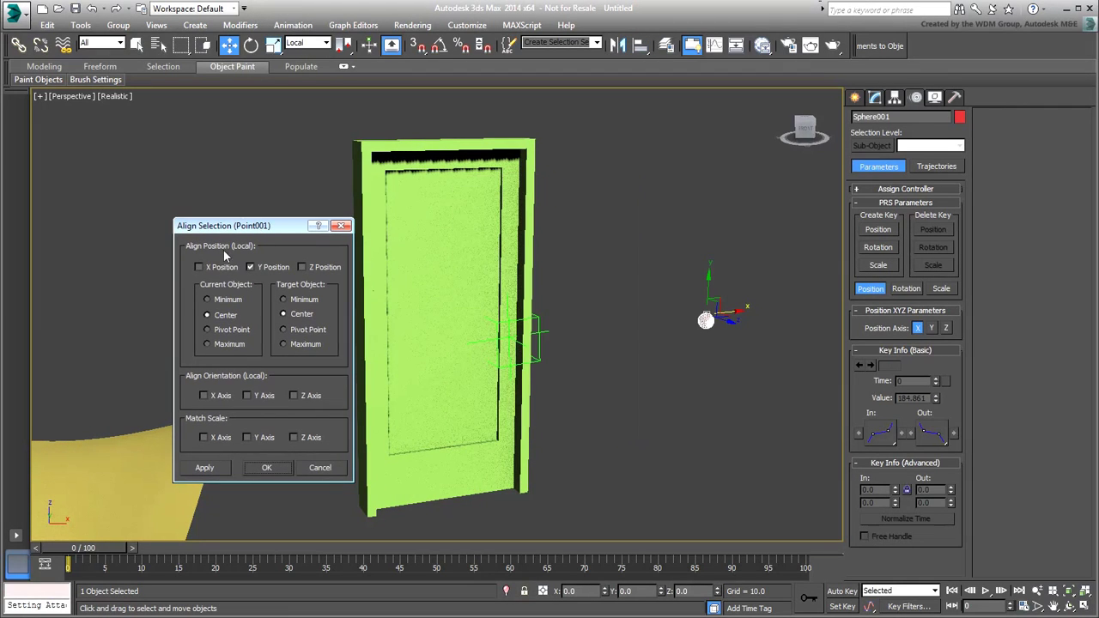
{"action": "left_click", "coordinate": [213, 268]}
{"action": "left_click", "coordinate": [305, 268]}
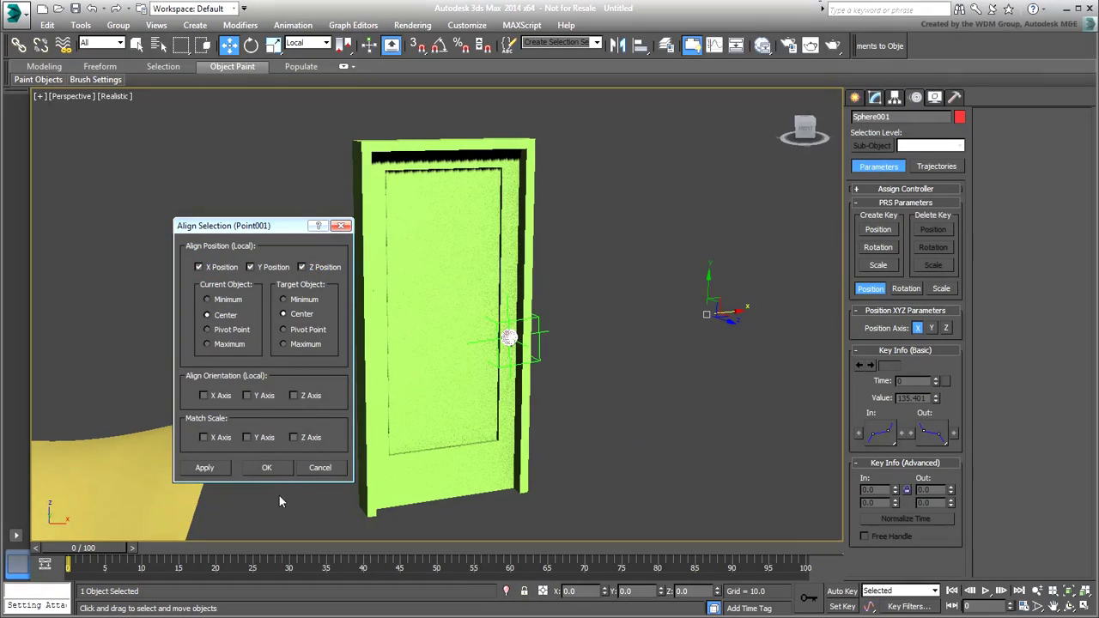
{"action": "left_click", "coordinate": [266, 467]}
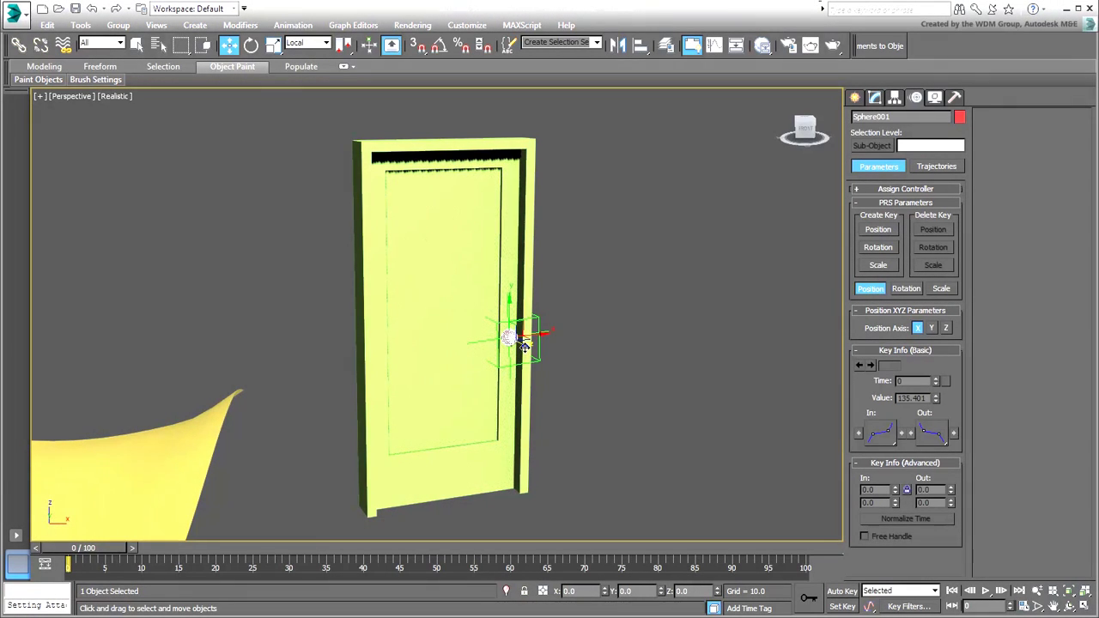
Nudge the red knob slightly along the door and link it to Point001
{"action": "left_click_drag", "start_coordinate": [525, 346], "coordinate": [534, 352]}
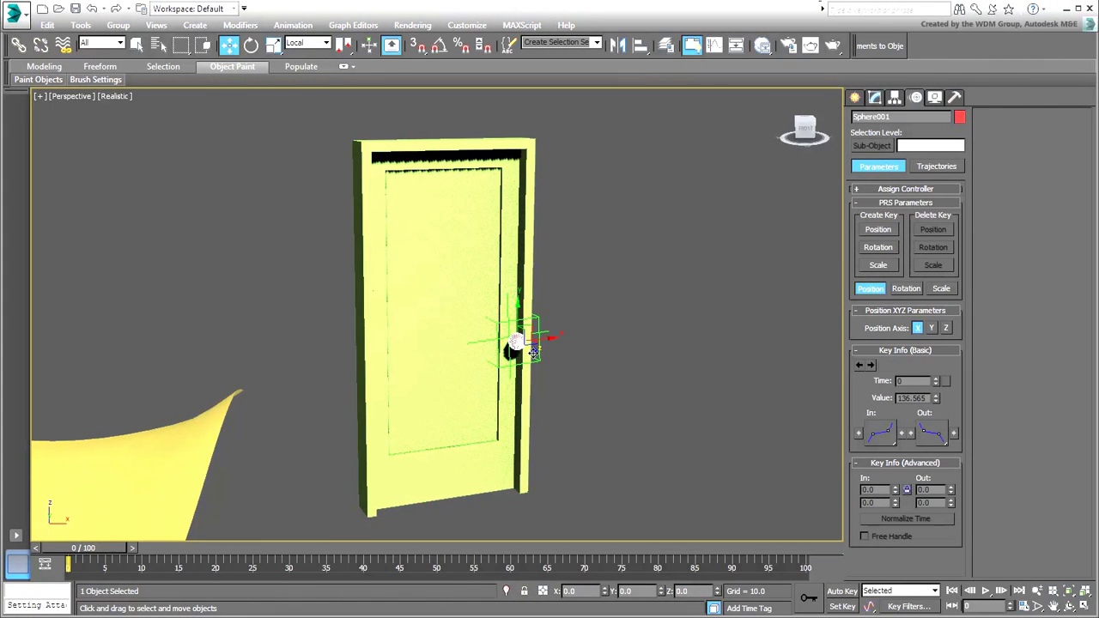
{"action": "left_click", "coordinate": [19, 44]}
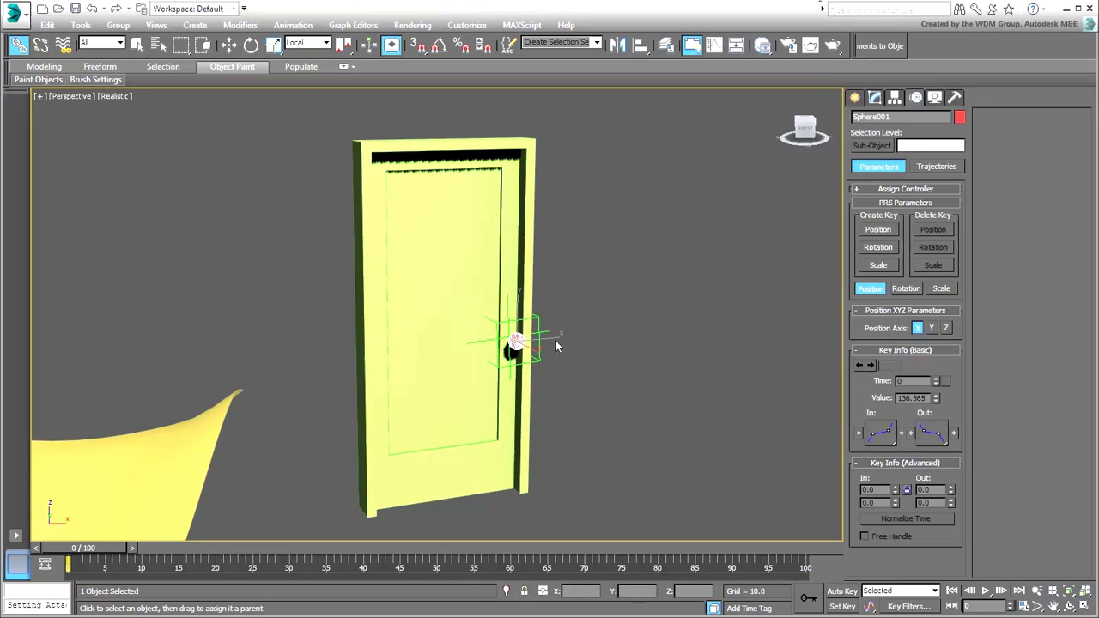
{"action": "left_click_drag", "start_coordinate": [519, 341], "coordinate": [515, 310]}
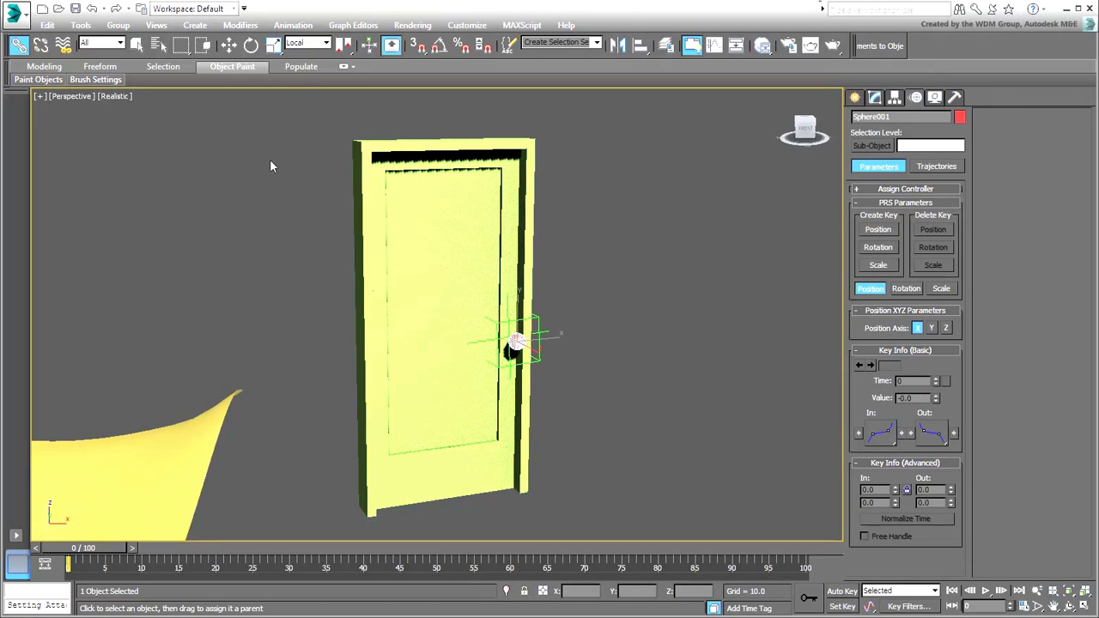
{"action": "left_click", "coordinate": [137, 45]}
{"action": "left_click", "coordinate": [602, 282]}
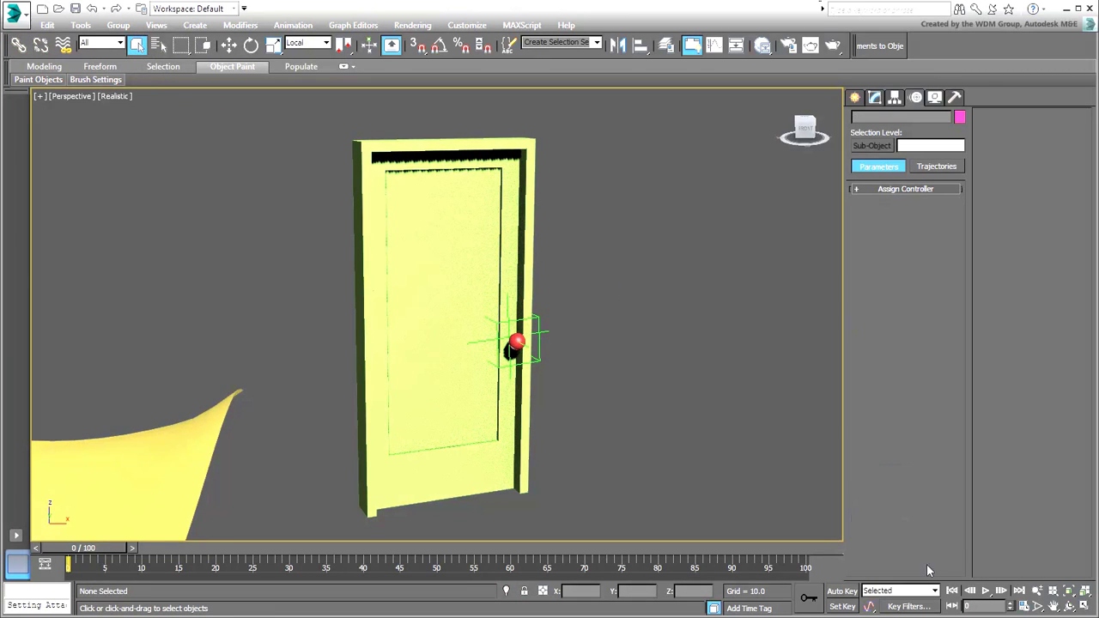
{"action": "left_click", "coordinate": [987, 592]}
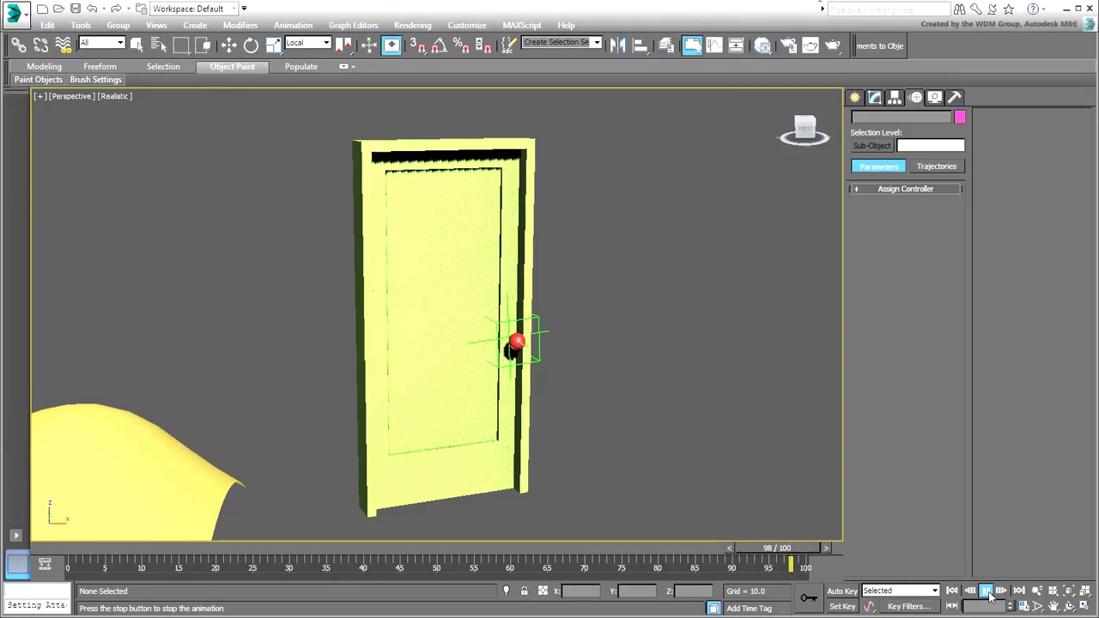
{"action": "left_click", "coordinate": [987, 592]}
{"action": "left_click", "coordinate": [516, 342]}
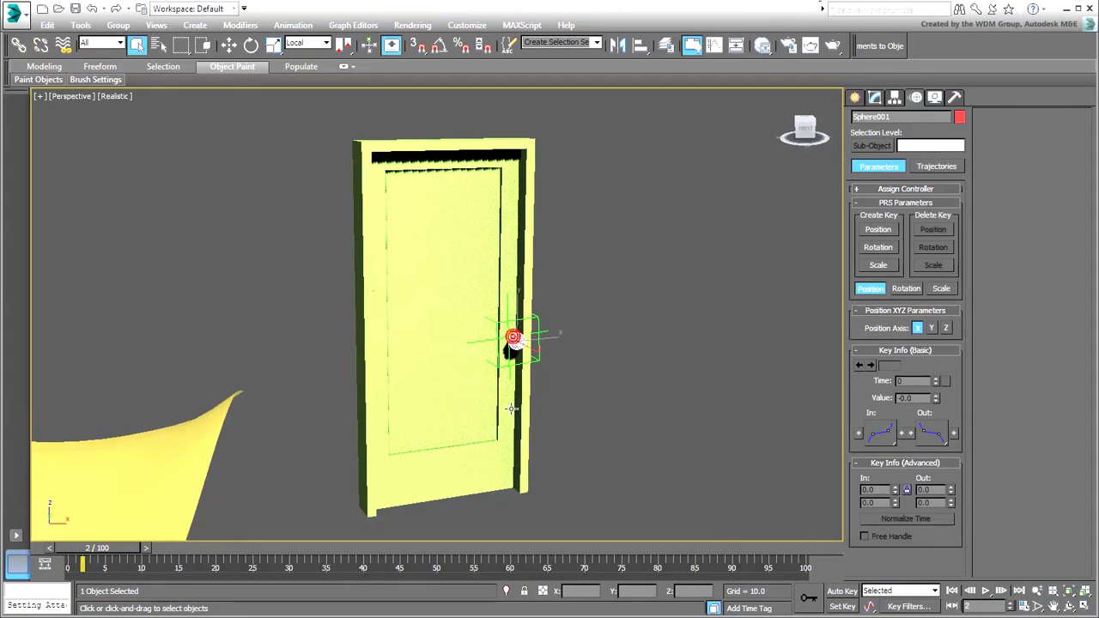
{"action": "middle_click_drag", "start_coordinate": [514, 336], "coordinate": [546, 368], "text": "alt"}
{"action": "right_click", "coordinate": [546, 368]}
{"action": "left_click", "coordinate": [550, 371]}
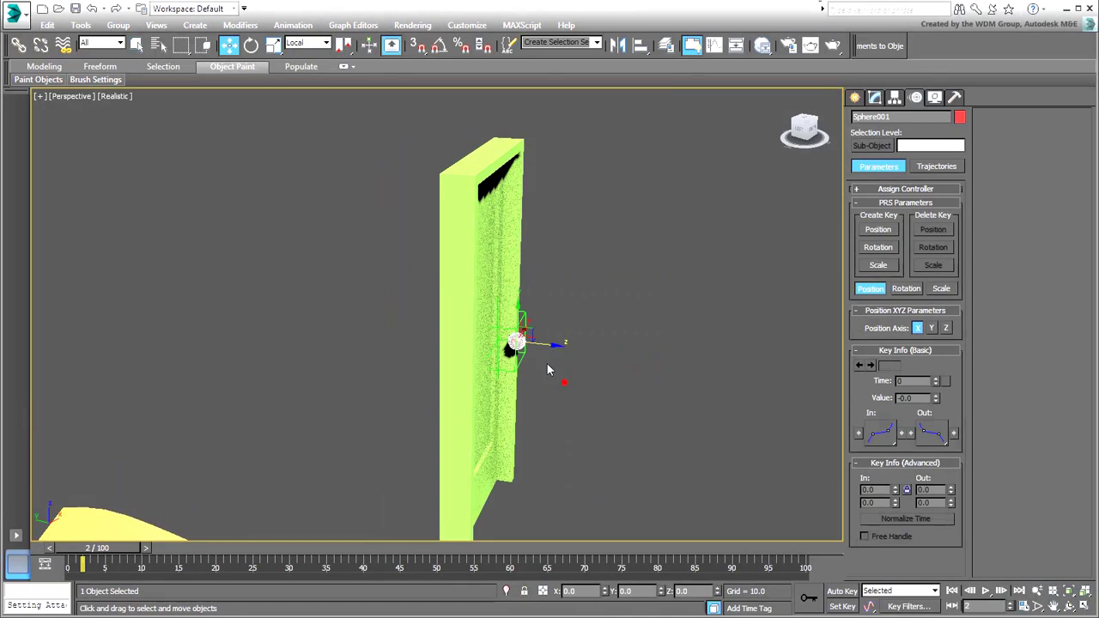
{"action": "middle_click_drag", "start_coordinate": [541, 347], "coordinate": [531, 400], "text": "alt"}
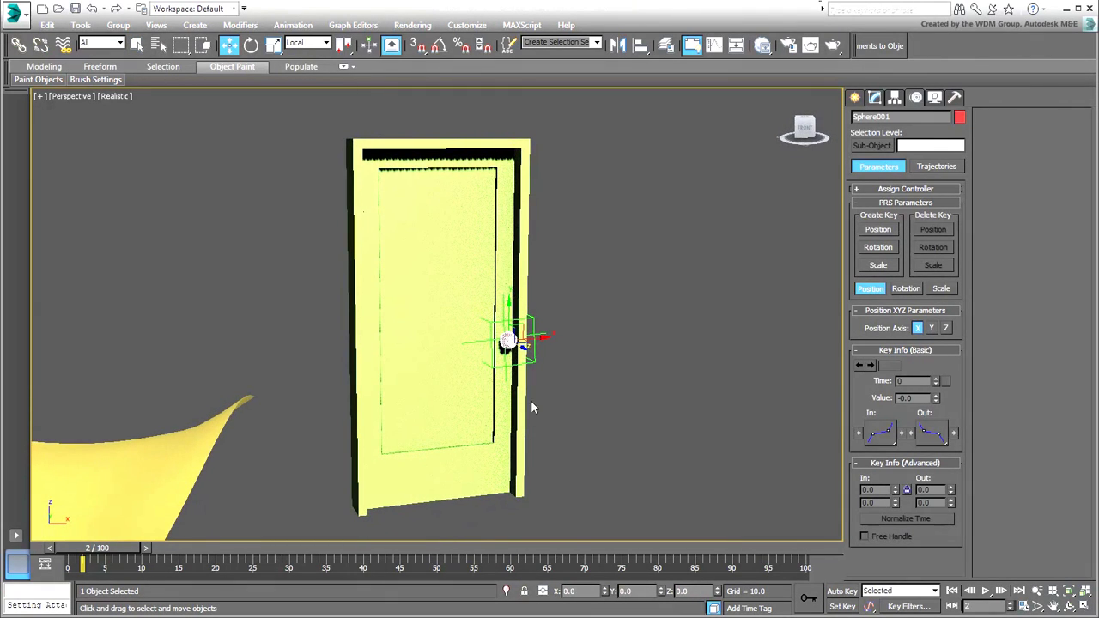
{"action": "left_click", "coordinate": [634, 400]}
{"action": "left_click", "coordinate": [985, 592]}
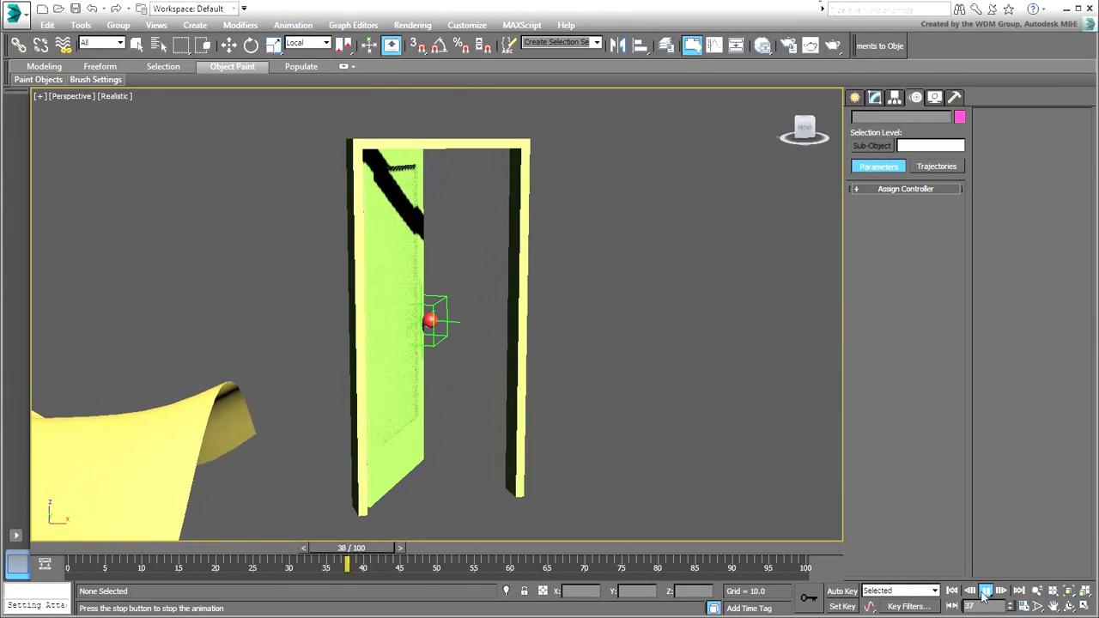
{"action": "left_click", "coordinate": [986, 592]}
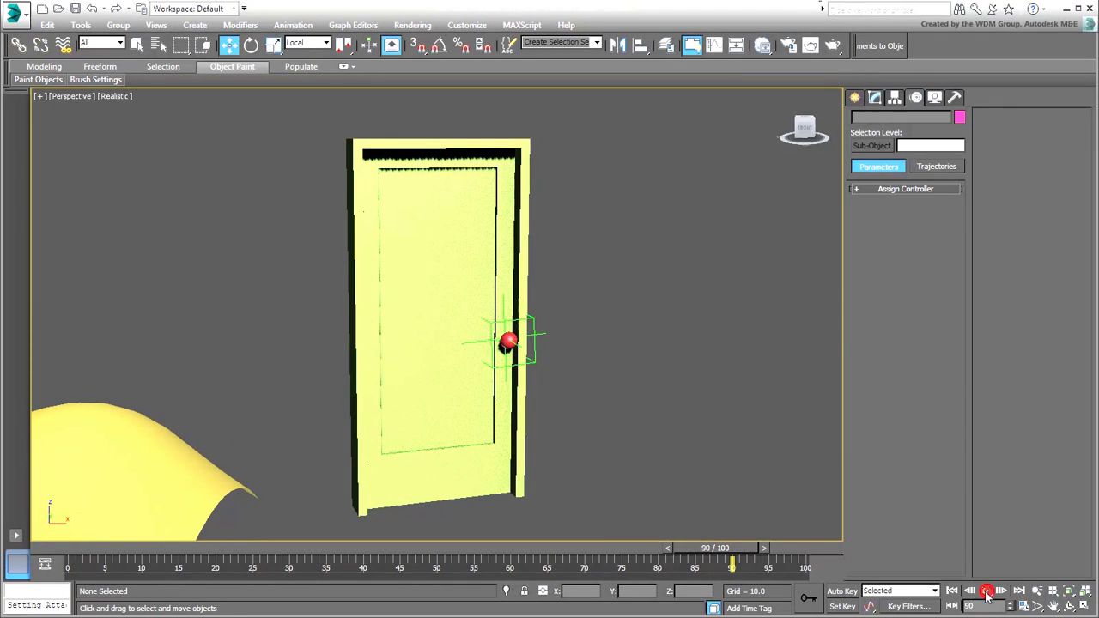
{"action": "left_click", "coordinate": [951, 590]}
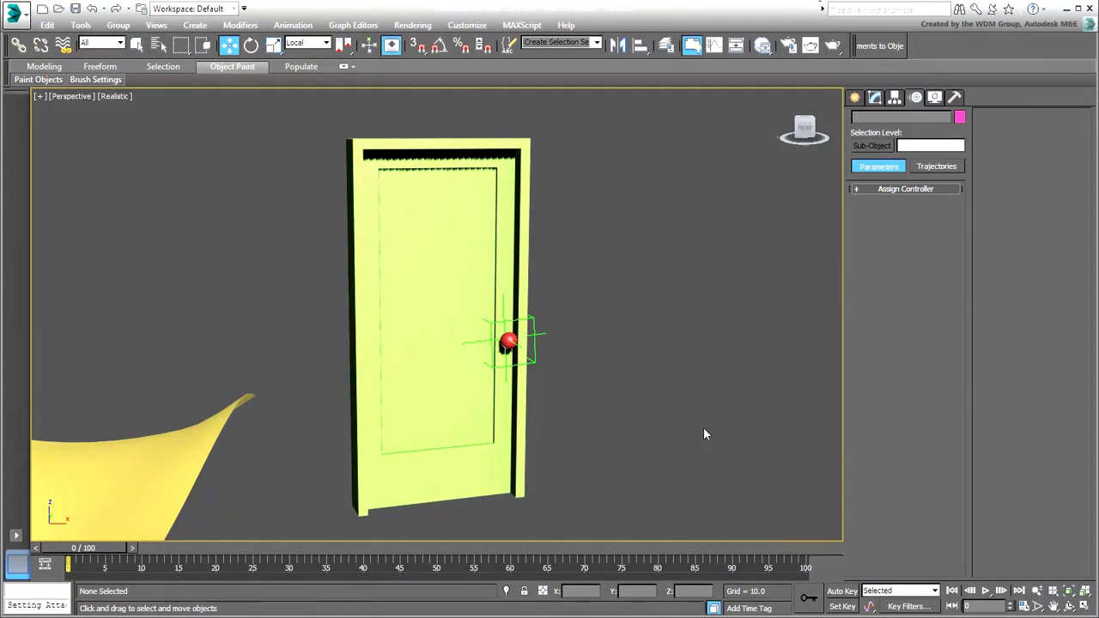
Set PivotDoor001's Depth to 4.398 in the Modify panel
{"action": "left_click", "coordinate": [477, 437]}
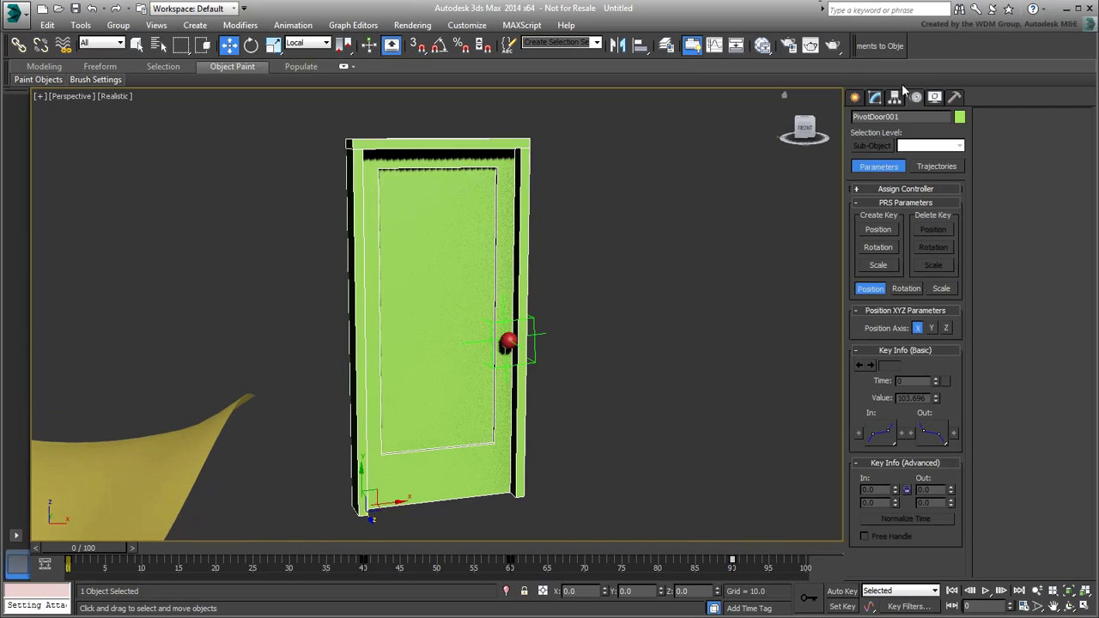
{"action": "left_click", "coordinate": [875, 98]}
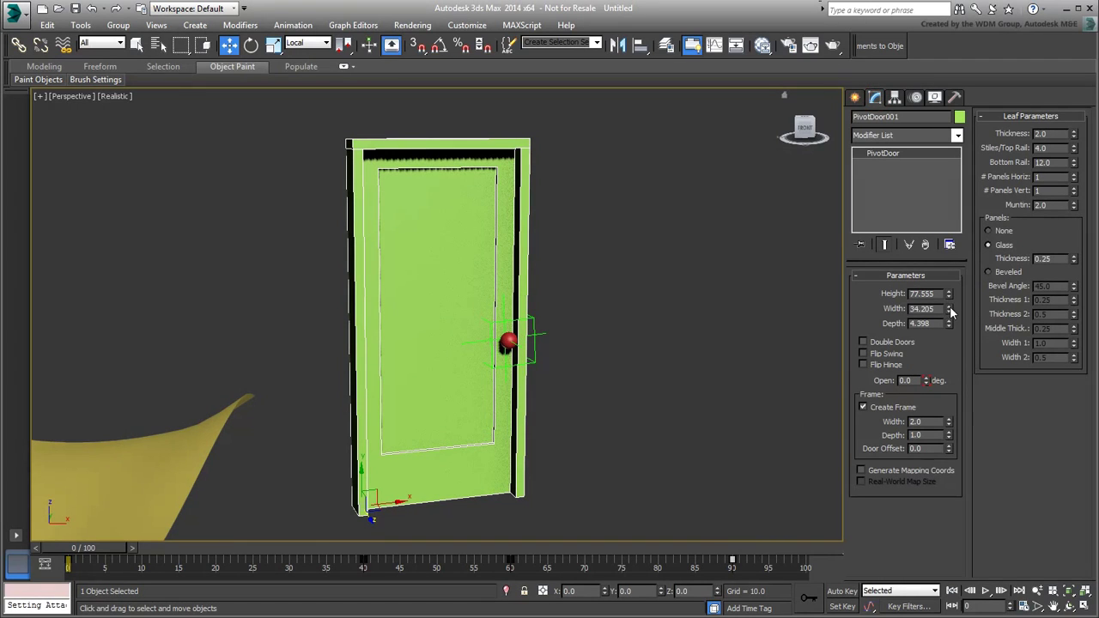
{"action": "left_click_drag", "start_coordinate": [950, 308], "coordinate": [948, 249]}
{"action": "left_click_drag", "start_coordinate": [948, 322], "coordinate": [955, 290]}
Preview the door as Double Doors, revert to a single door, keeping height 77.555
{"action": "left_click", "coordinate": [864, 341]}
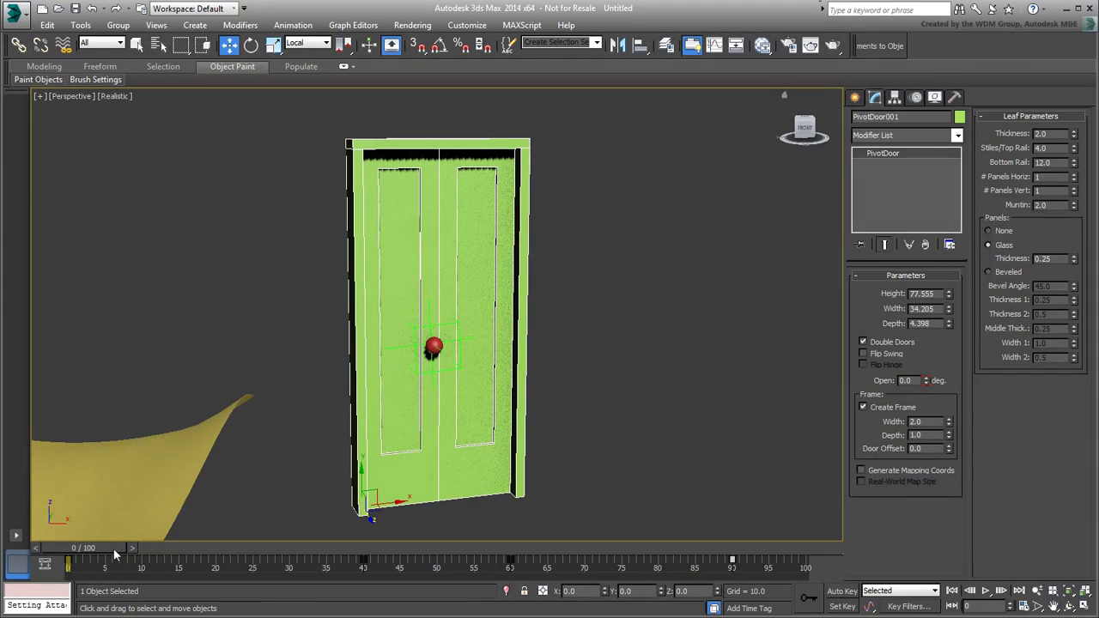
{"action": "left_click_drag", "start_coordinate": [113, 549], "coordinate": [90, 550]}
{"action": "key", "text": "w"}
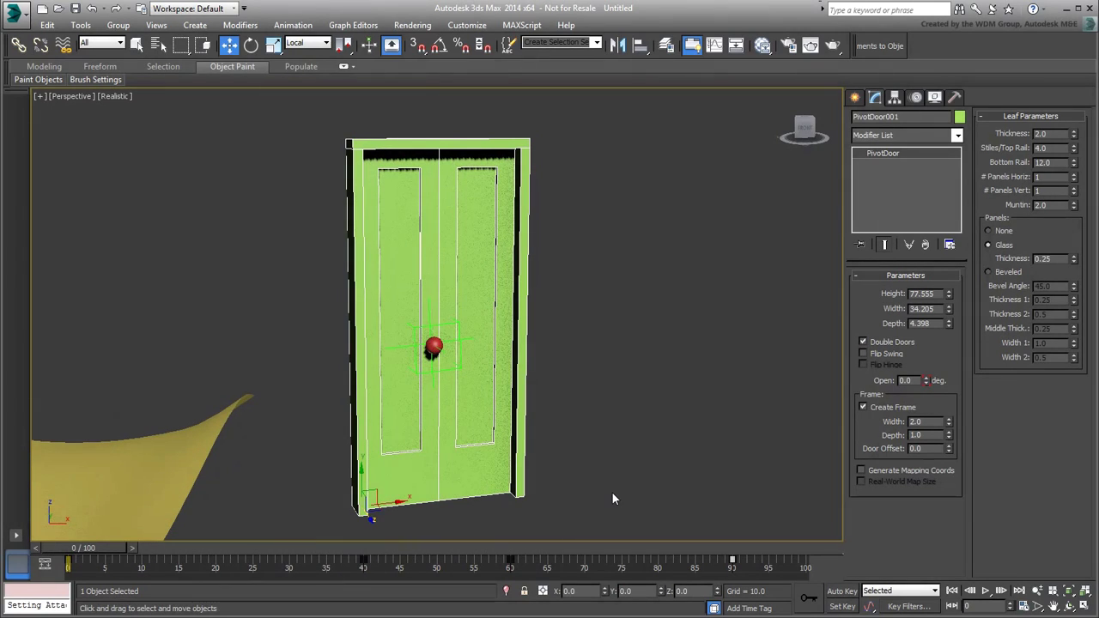
{"action": "left_click", "coordinate": [864, 342]}
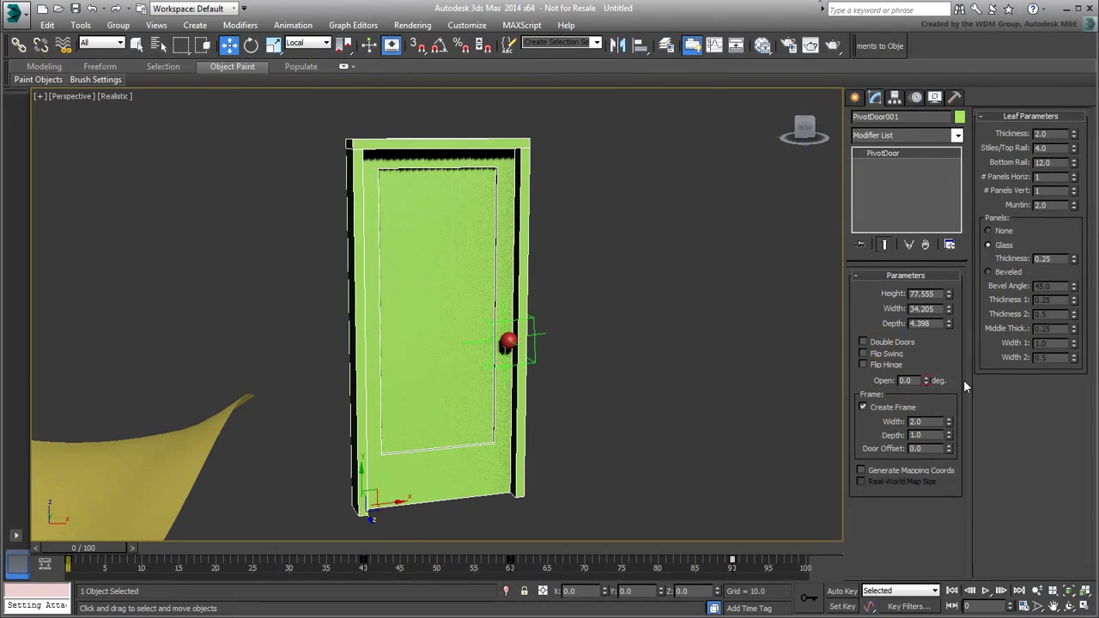
{"action": "mouse_move", "coordinate": [949, 295]}
{"action": "left_mouse_down"}
{"action": "mouse_move", "coordinate": [950, 280]}
{"action": "mouse_move", "coordinate": [948, 335]}
{"action": "mouse_move", "coordinate": [951, 283]}
{"action": "mouse_move", "coordinate": [956, 302]}
{"action": "left_mouse_up"}
{"action": "right_click", "coordinate": [956, 301]}
Enable Flip Hinge and scrub the timeline to watch the door swing the other way
{"action": "left_click", "coordinate": [867, 366]}
{"action": "left_click_drag", "start_coordinate": [105, 546], "coordinate": [59, 539]}
{"action": "key", "text": "w"}
{"action": "middle_click_drag", "start_coordinate": [464, 442], "coordinate": [490, 447], "text": "alt"}
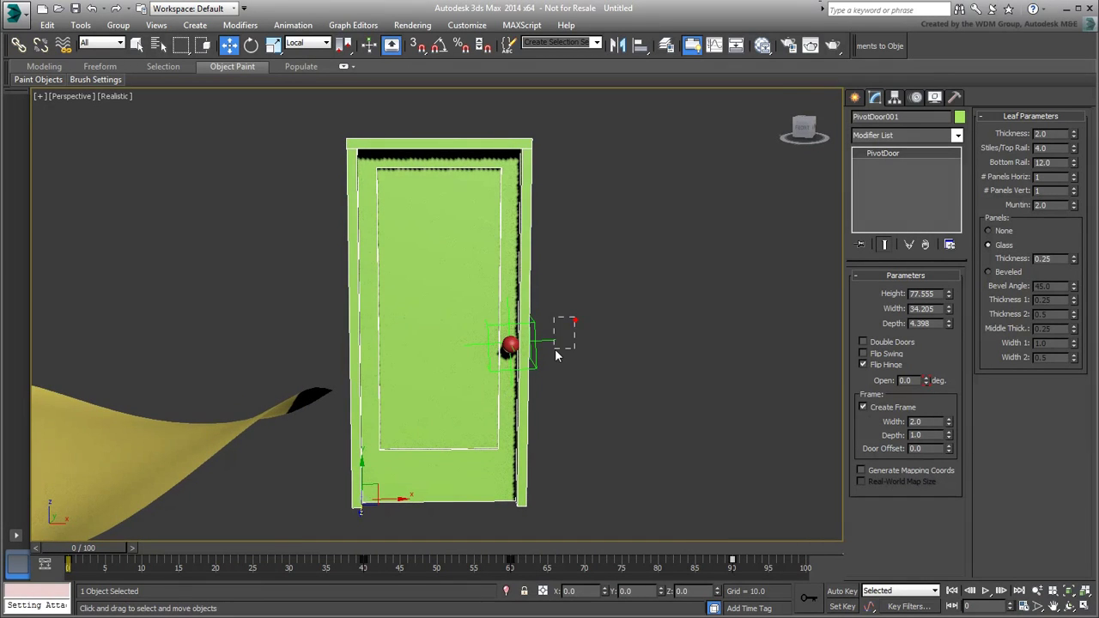
Reposition Point001's attachment to the door's left edge (face 1, A 0.378, B 0.159)
{"action": "left_click_drag", "start_coordinate": [556, 355], "coordinate": [554, 349]}
{"action": "left_click", "coordinate": [916, 98]}
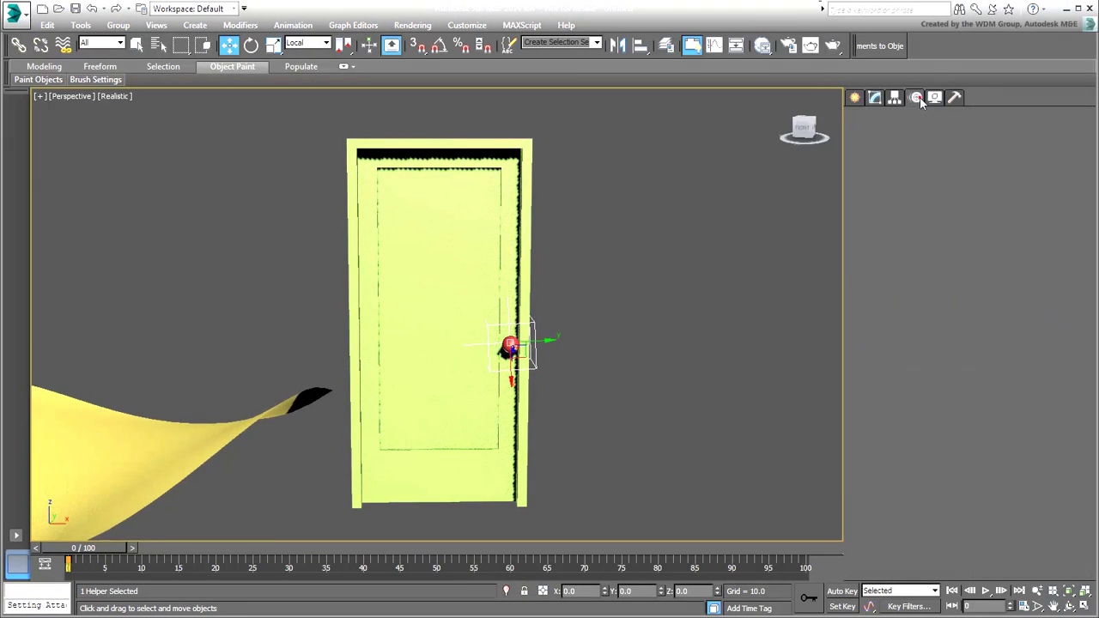
{"action": "left_click", "coordinate": [1005, 376]}
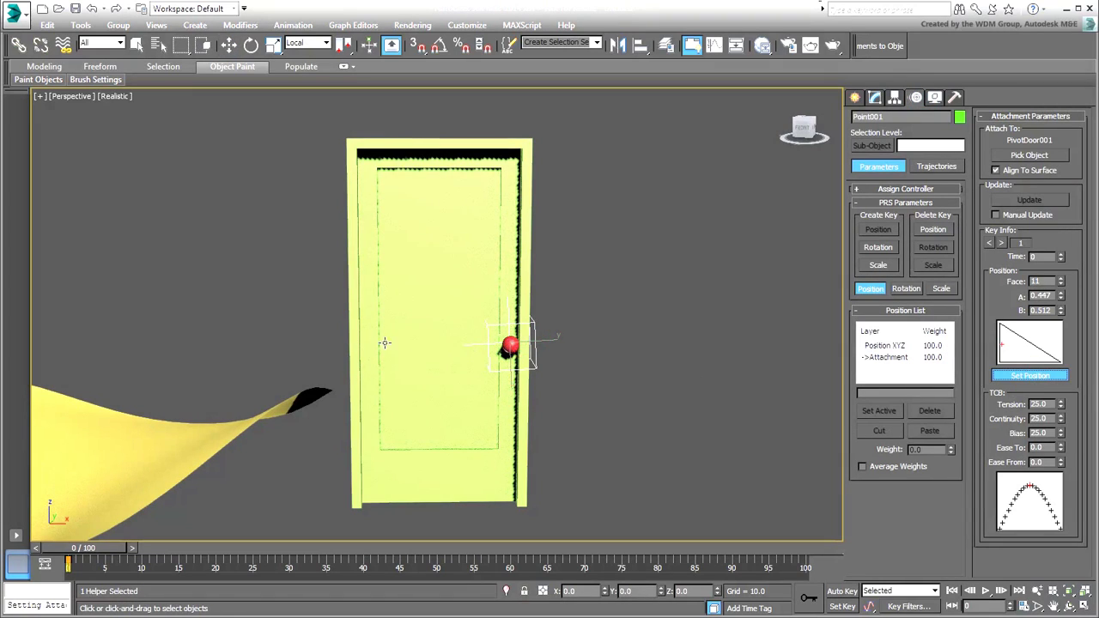
{"action": "left_click_drag", "start_coordinate": [377, 346], "coordinate": [370, 345]}
Rotate Point001 about 20° around Z, then deselect it
{"action": "right_click", "coordinate": [416, 342]}
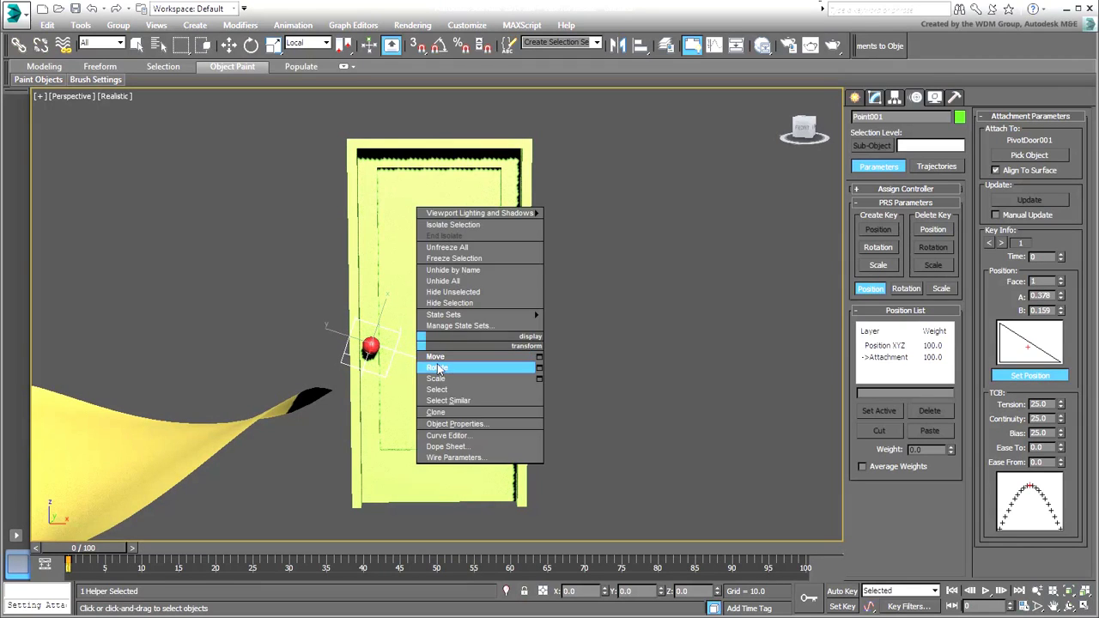
{"action": "left_click", "coordinate": [431, 364]}
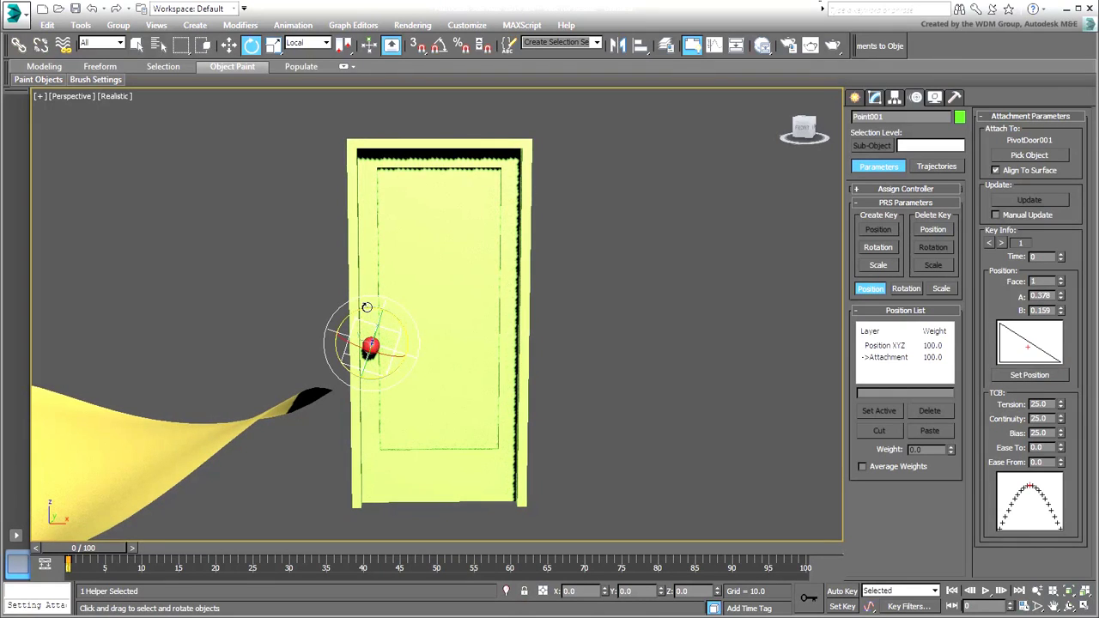
{"action": "left_click_drag", "start_coordinate": [367, 308], "coordinate": [335, 313]}
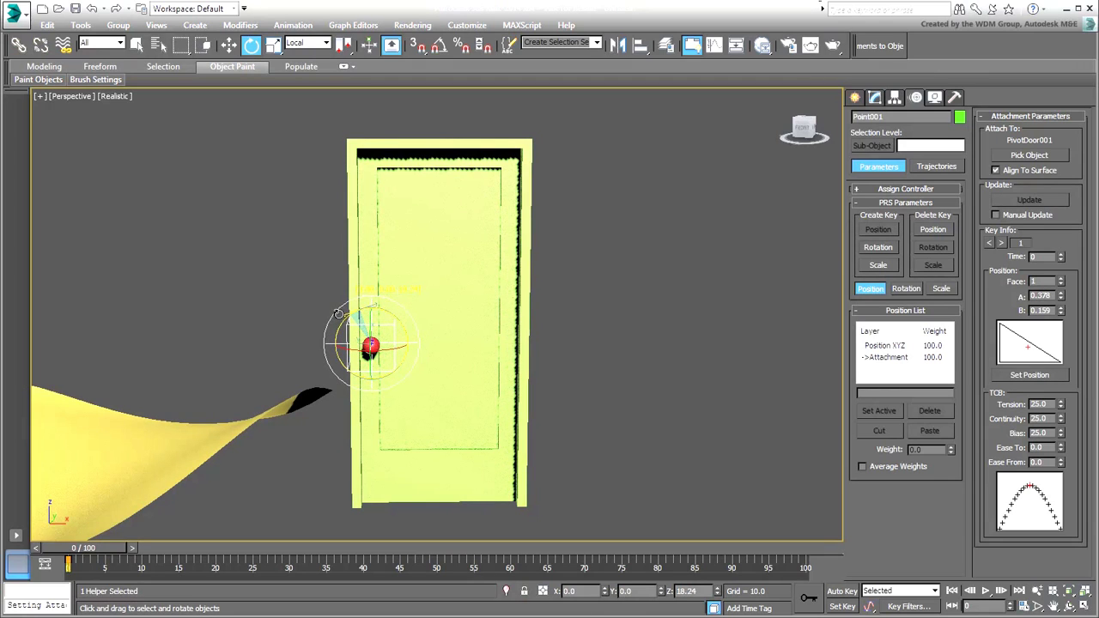
{"action": "left_click", "coordinate": [620, 344]}
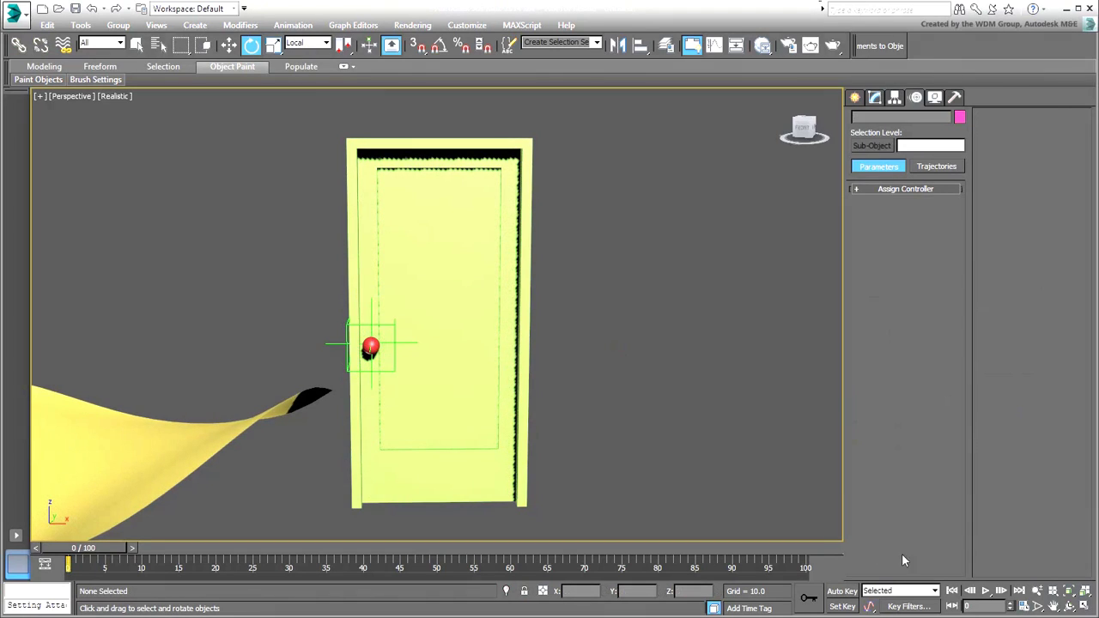